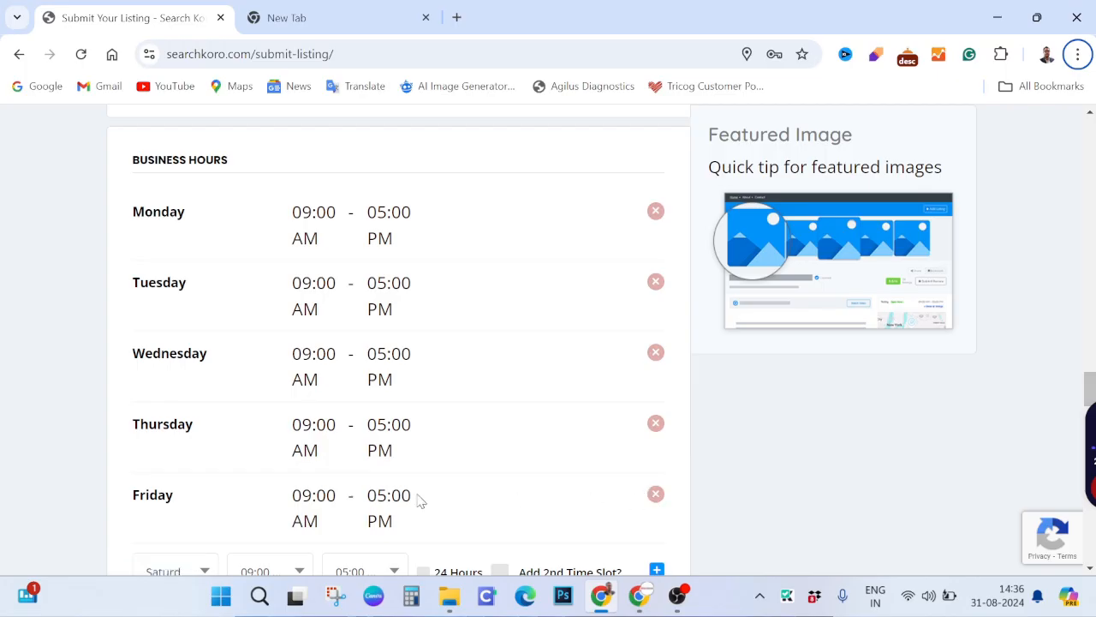
Remove the preset business hours for Monday through Friday
left_click(655, 496)
left_click(655, 424)
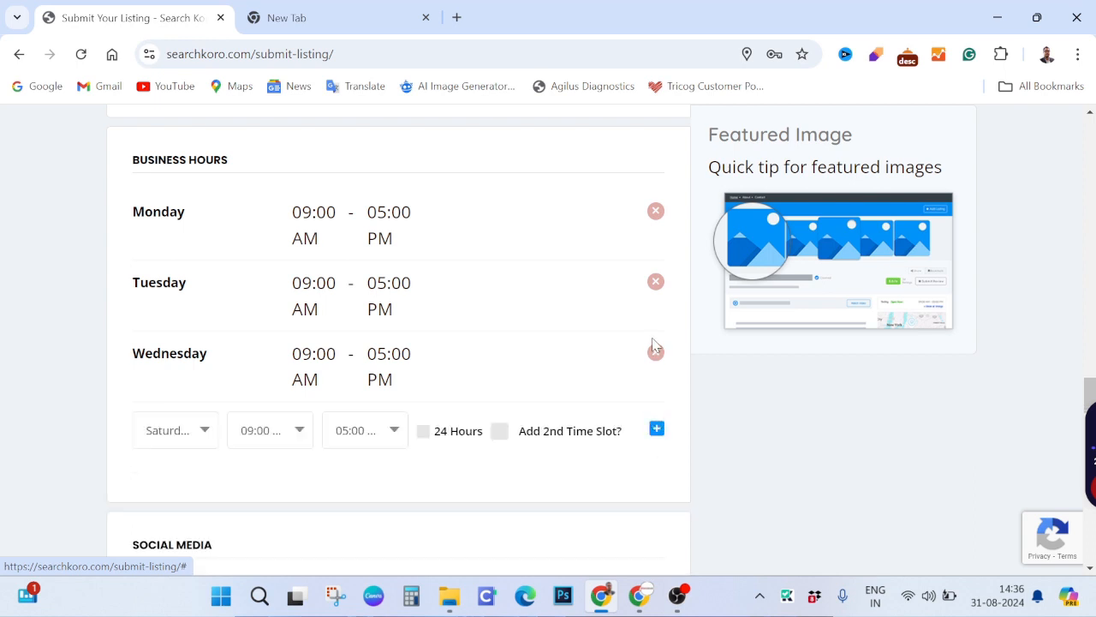
left_click(655, 352)
left_click(655, 283)
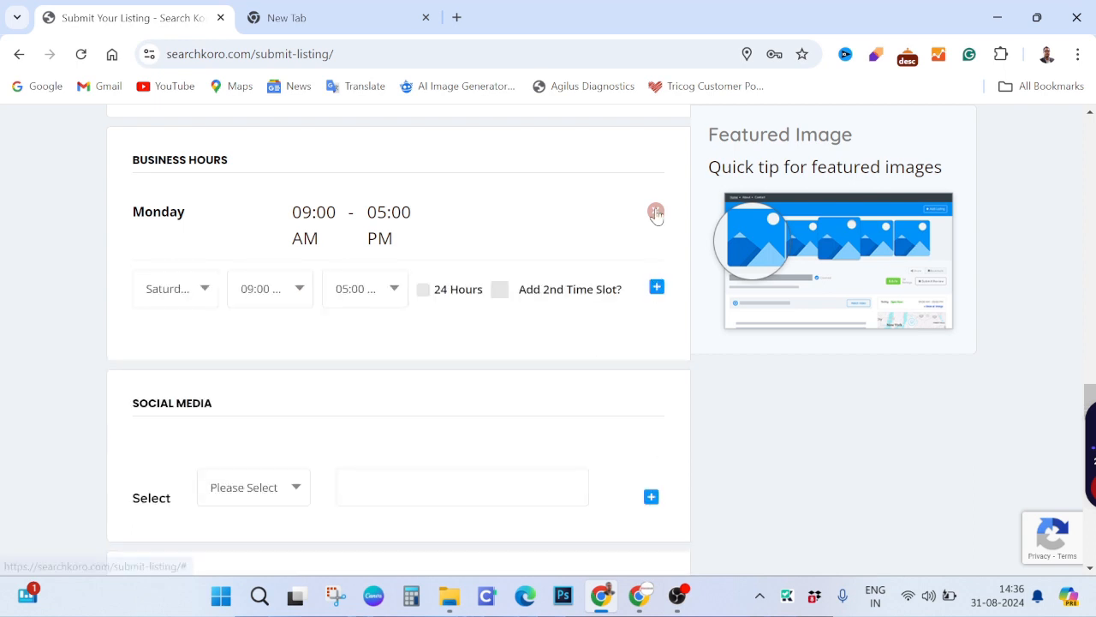
left_click(655, 213)
Set the new business-hours entry to Monday with an opening time of 10:00 AM
left_click(202, 220)
scroll(181, 331, "up", 2)
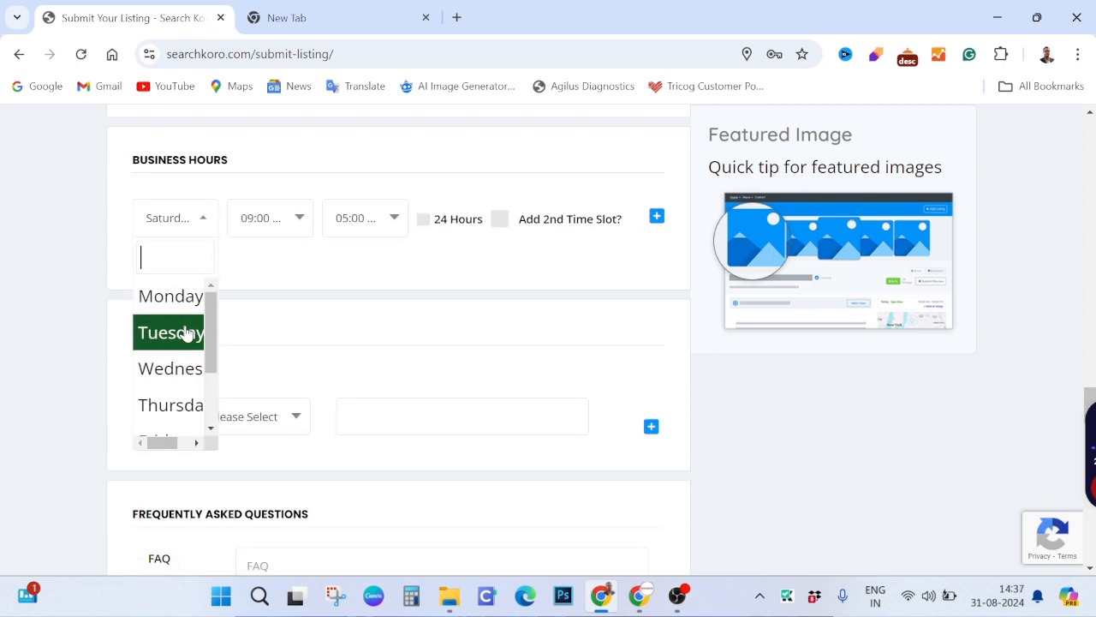
left_click(179, 300)
left_click(294, 220)
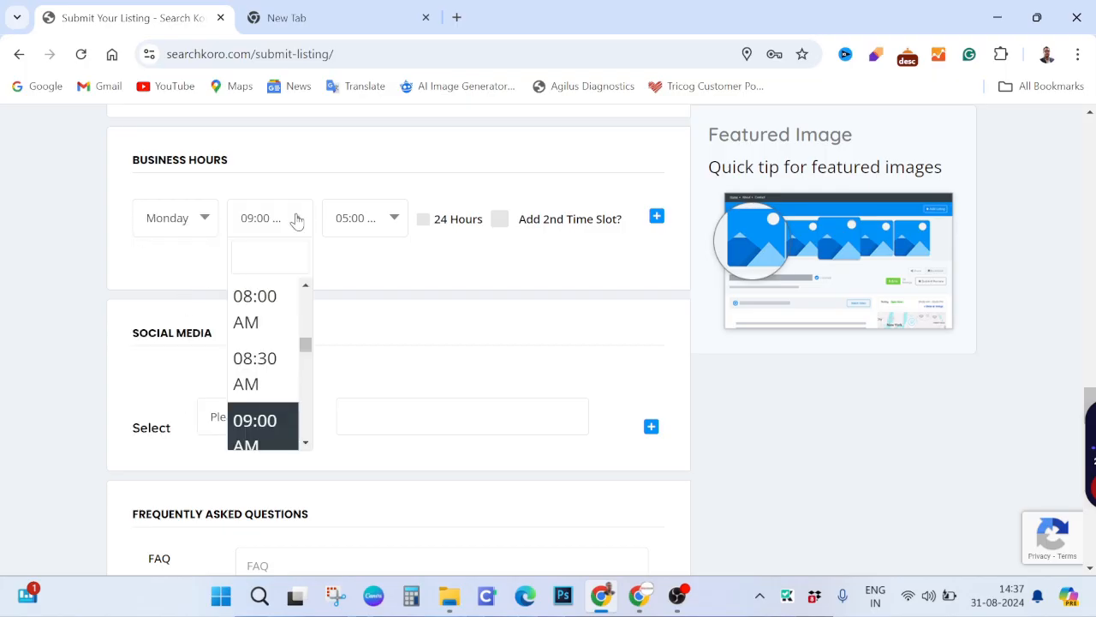
left_click(296, 221)
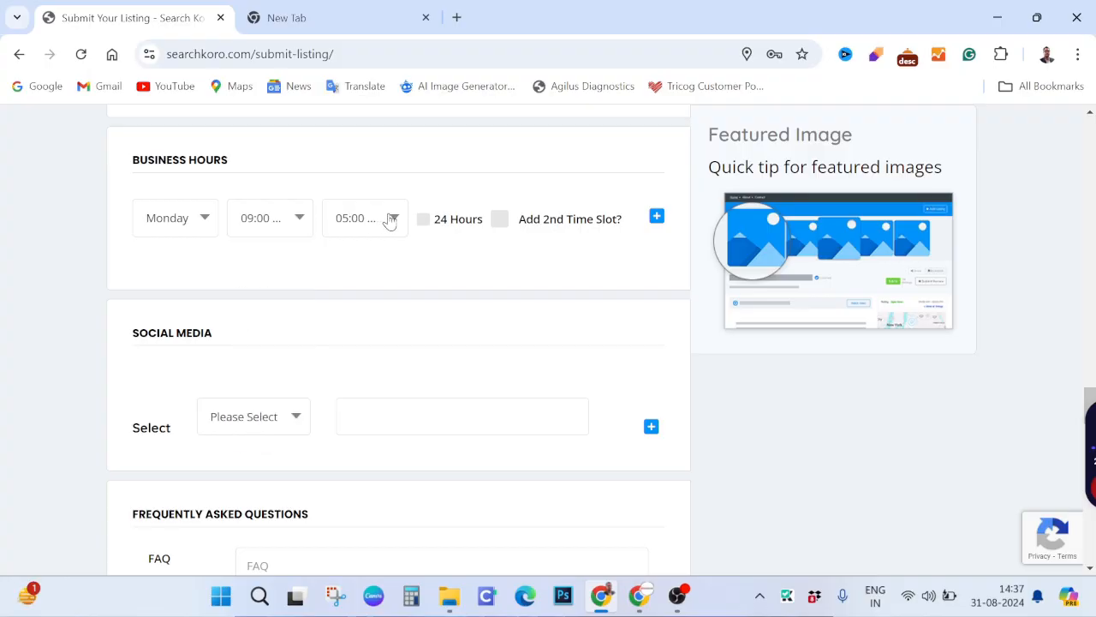
left_click(390, 220)
left_click(390, 220)
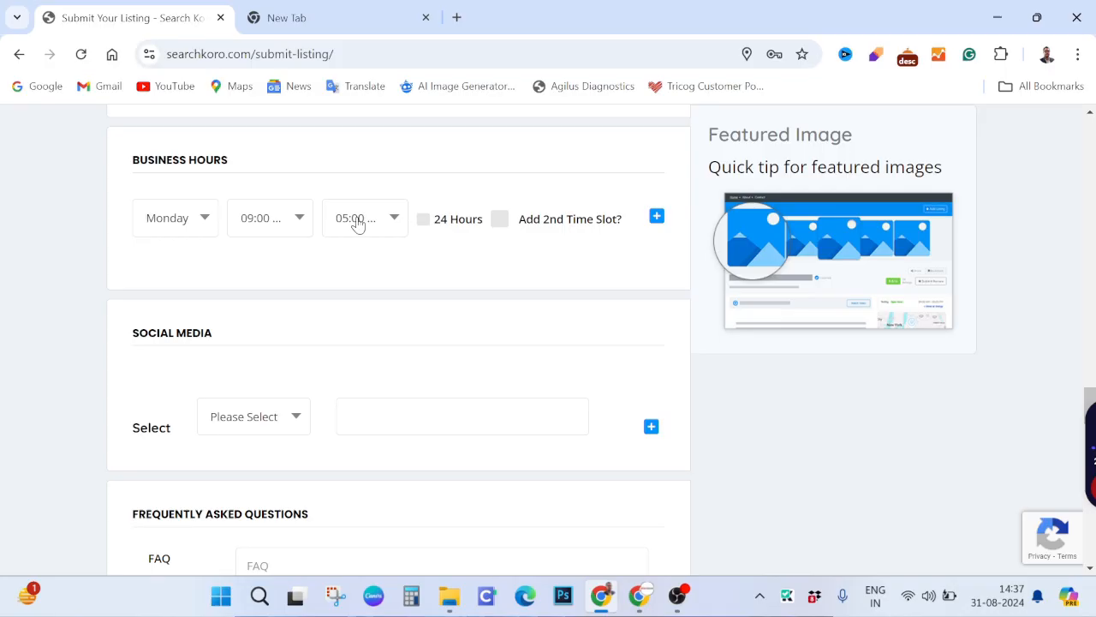
left_click(297, 220)
scroll(243, 390, "down", 2)
left_click(249, 358)
Set Monday's closing time to 09:00 PM and add the entry to the business hours
left_click(393, 221)
scroll(359, 380, "down", 3)
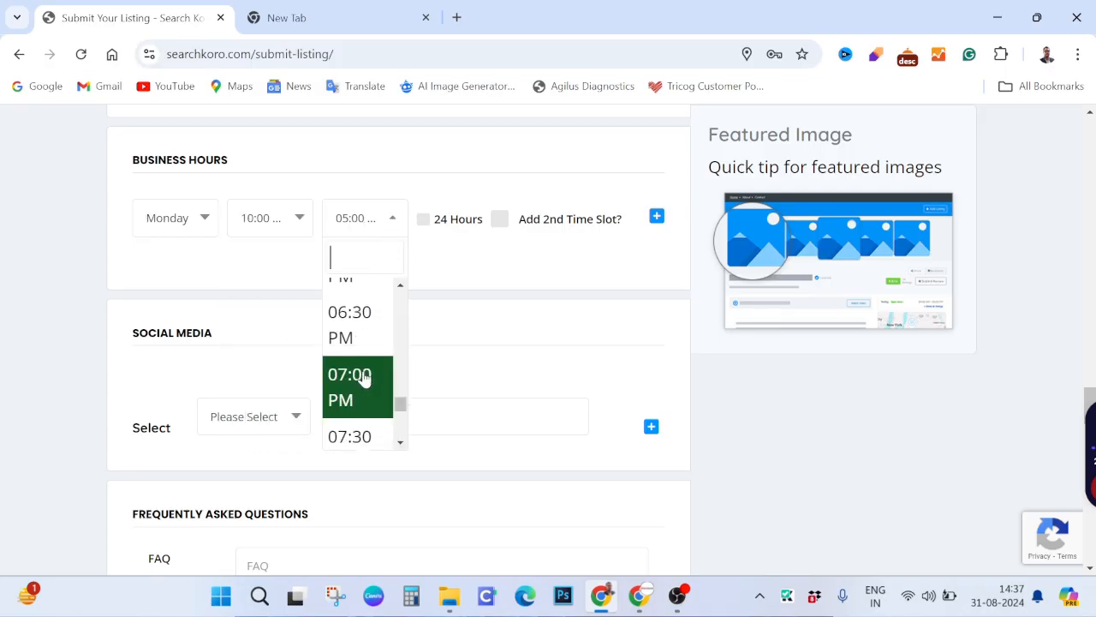
scroll(359, 343, "down", 2)
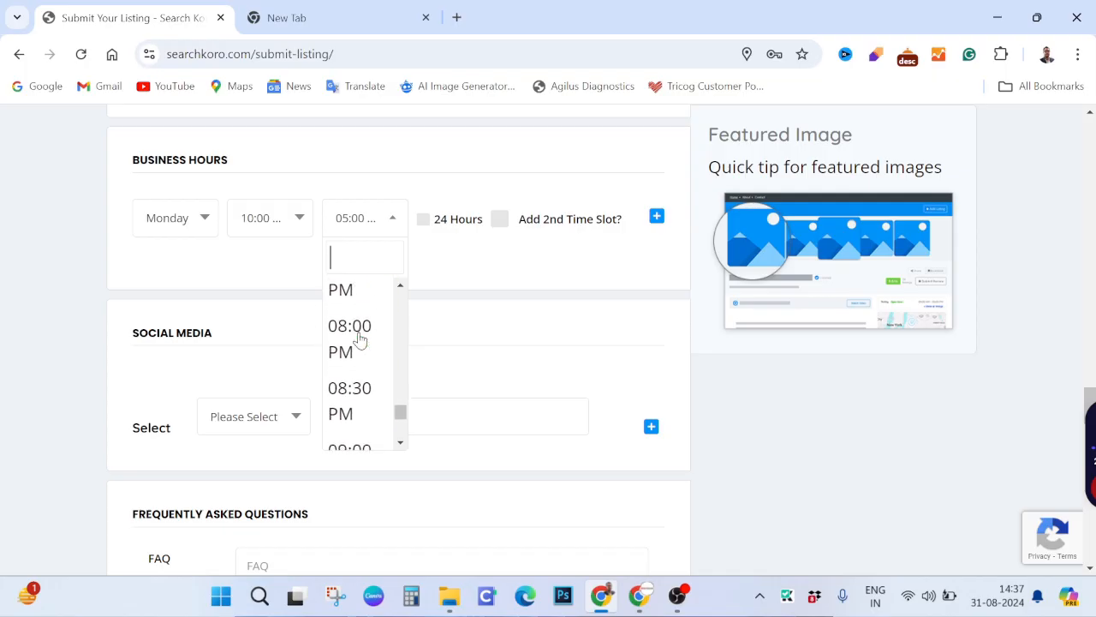
scroll(358, 370, "down", 1)
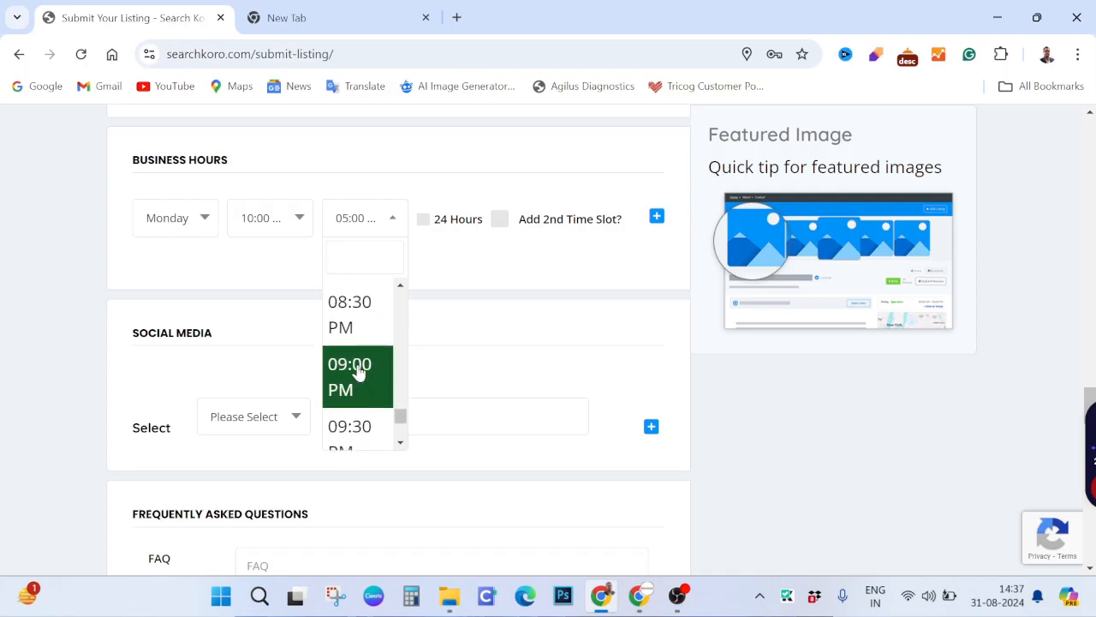
left_click(358, 370)
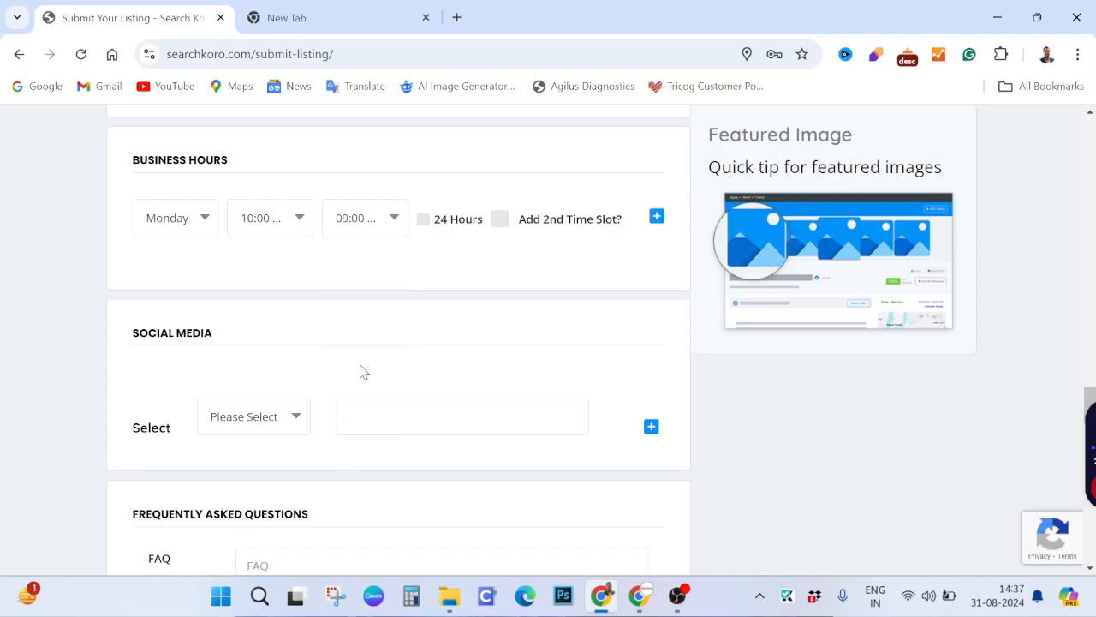
left_click(656, 219)
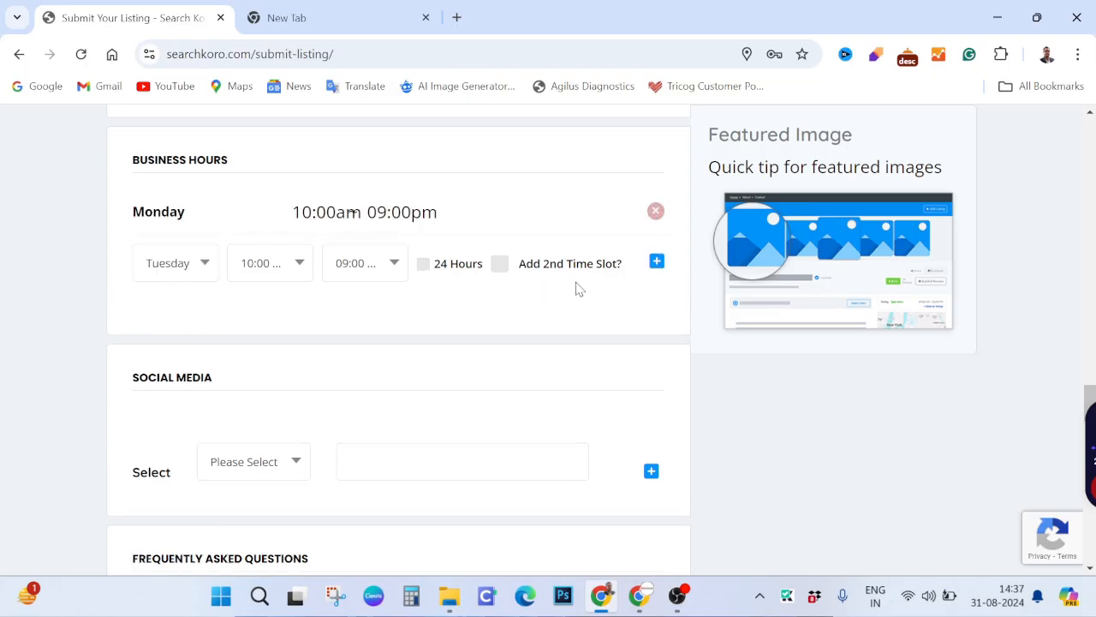
Add Tuesday, Wednesday, Thursday and Friday with the same 10:00 AM to 09:00 PM hours
left_click(656, 264)
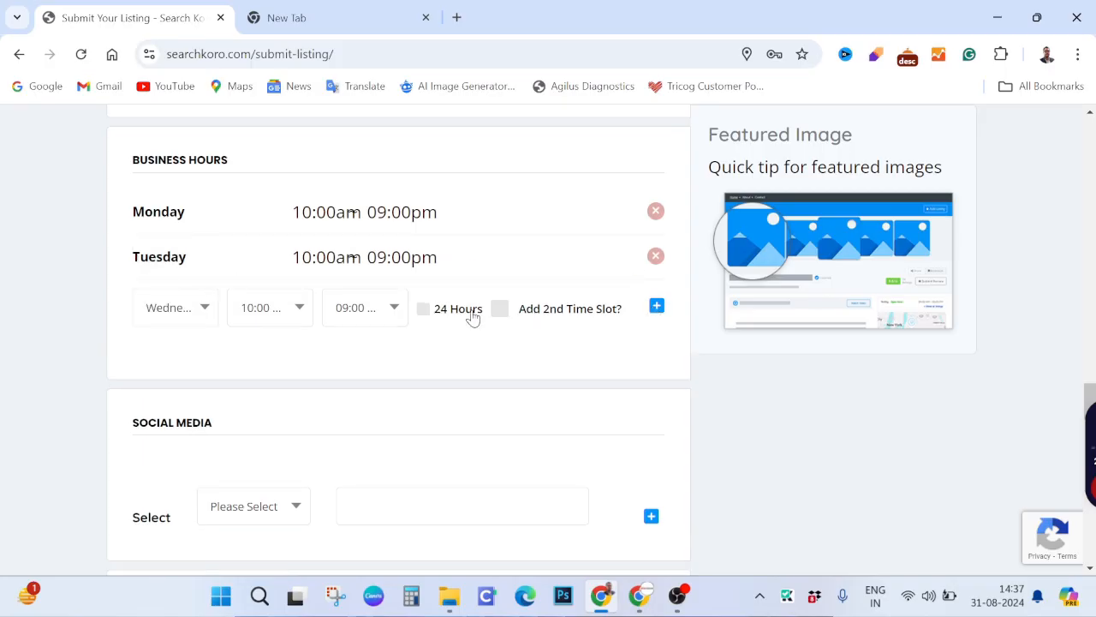
left_click(656, 306)
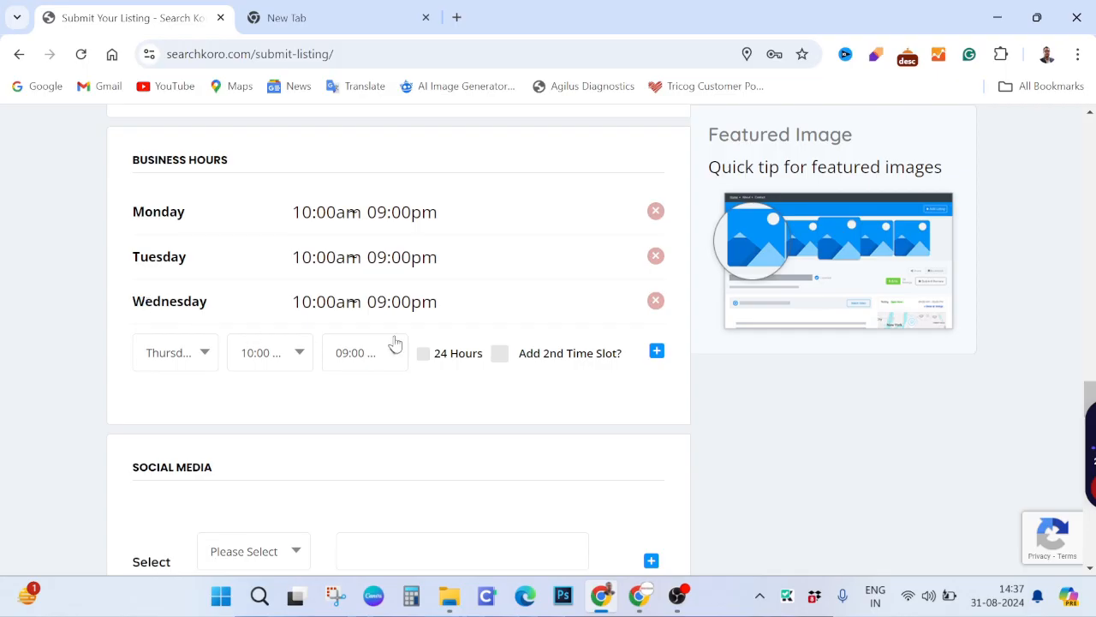
left_click(656, 352)
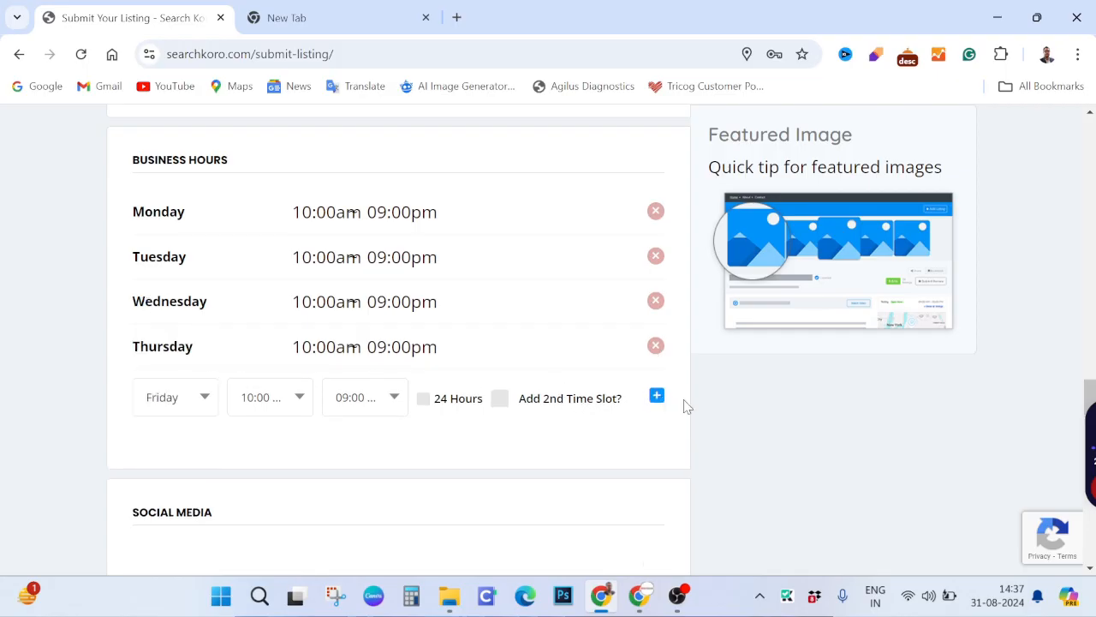
left_click(656, 397)
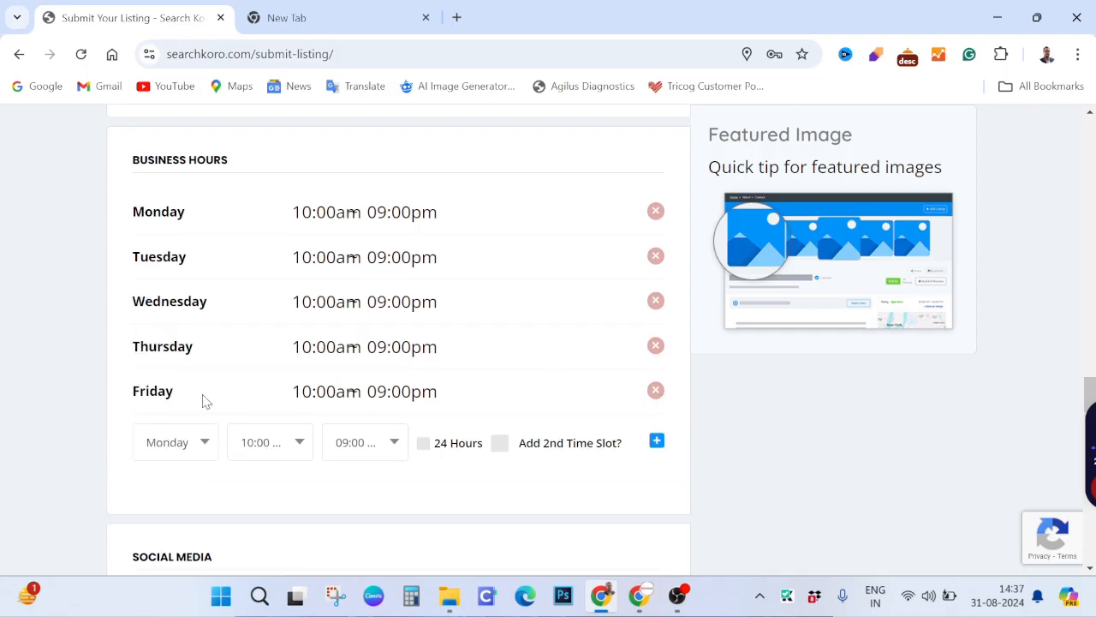
Add Saturday and Sunday to the business hours, both from 10:00 AM to 09:00 PM
left_click(200, 444)
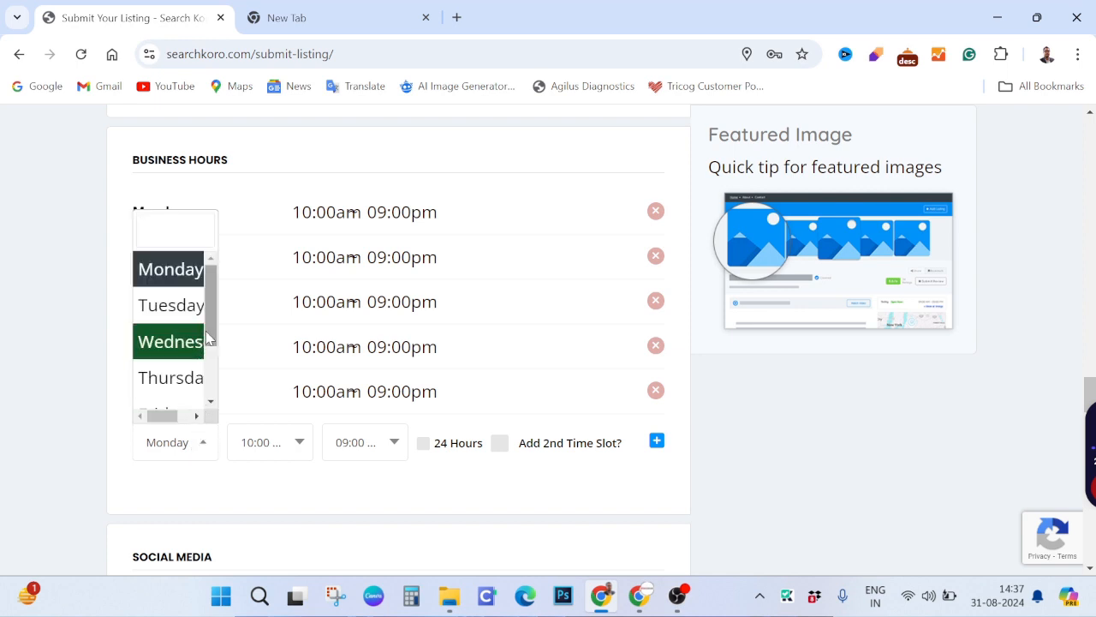
left_click_drag(207, 339, 208, 386)
left_click(180, 364)
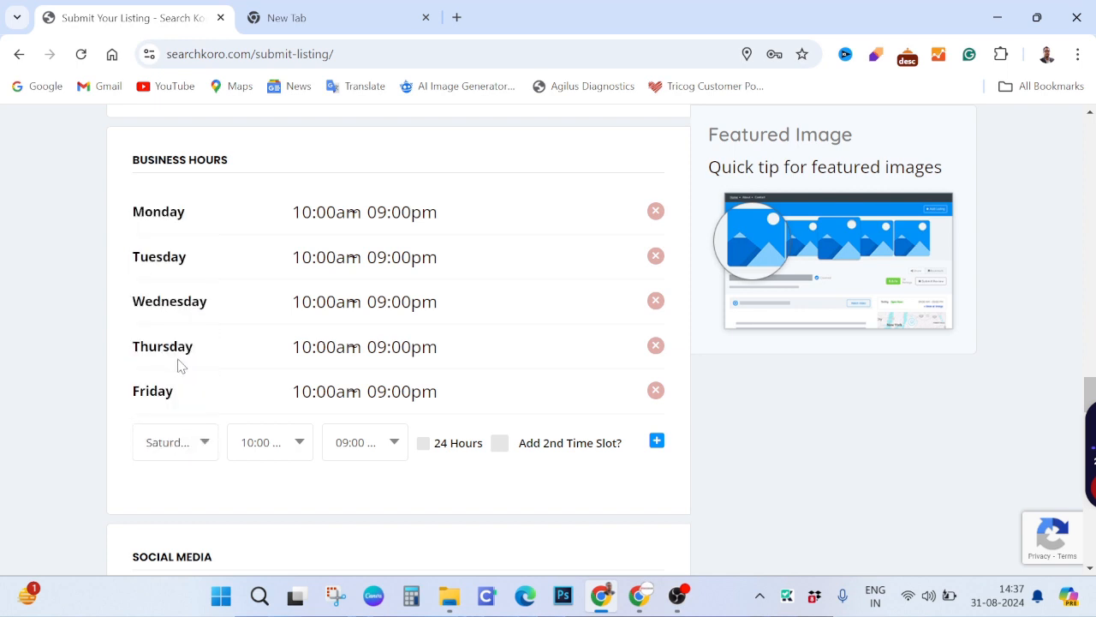
left_click(656, 442)
scroll(288, 452, "down", 1)
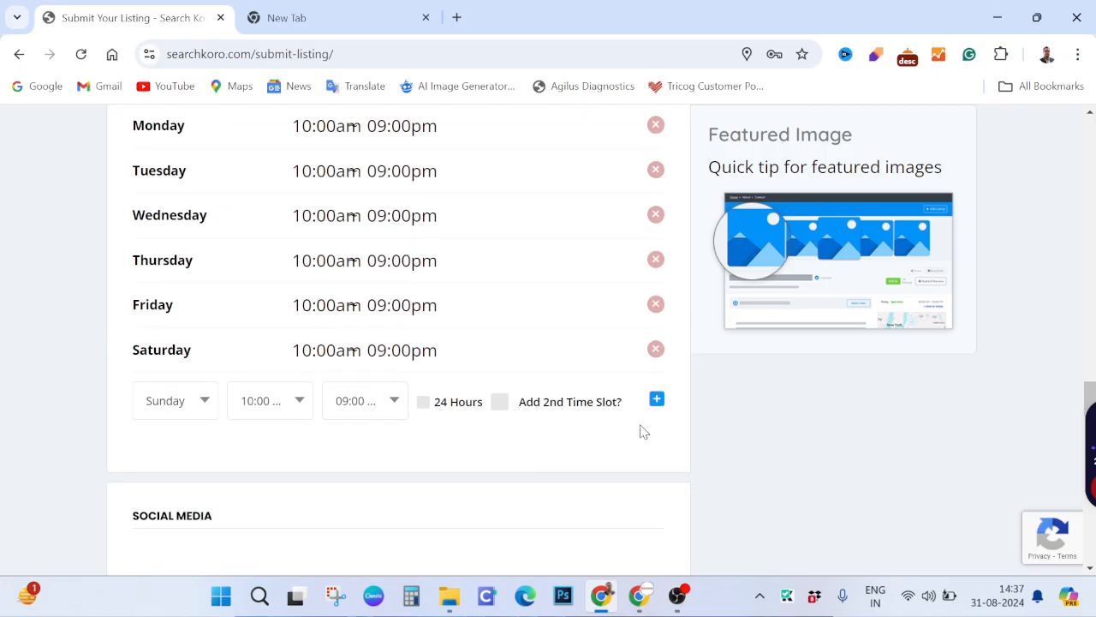
left_click(656, 401)
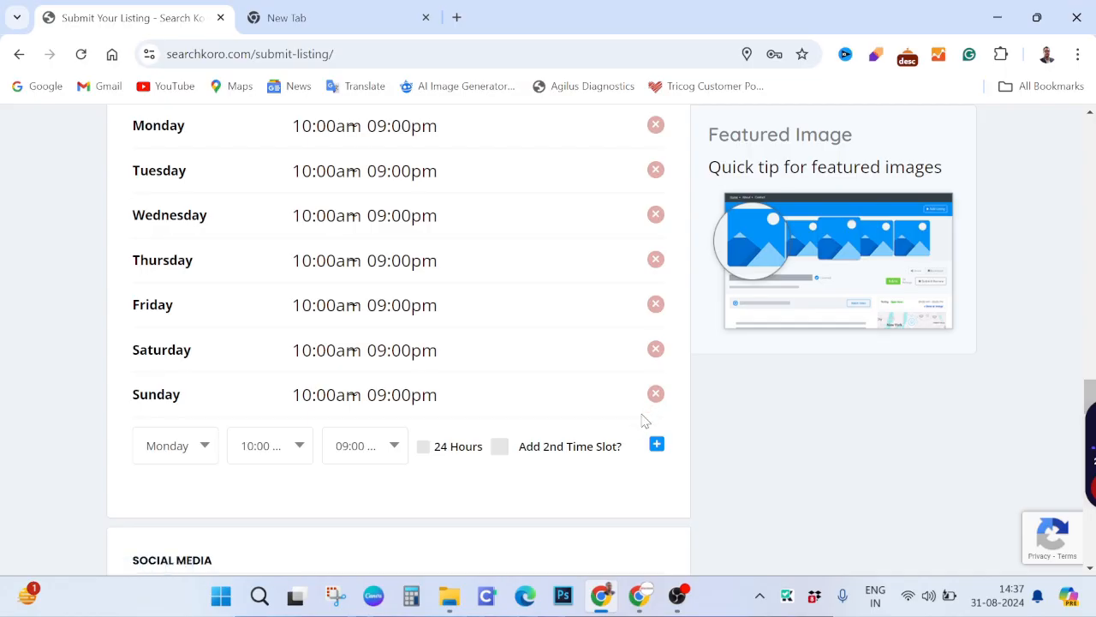
Enable a second time slot for the new Monday business-hours entry
left_click(501, 449)
scroll(500, 428, "down", 3)
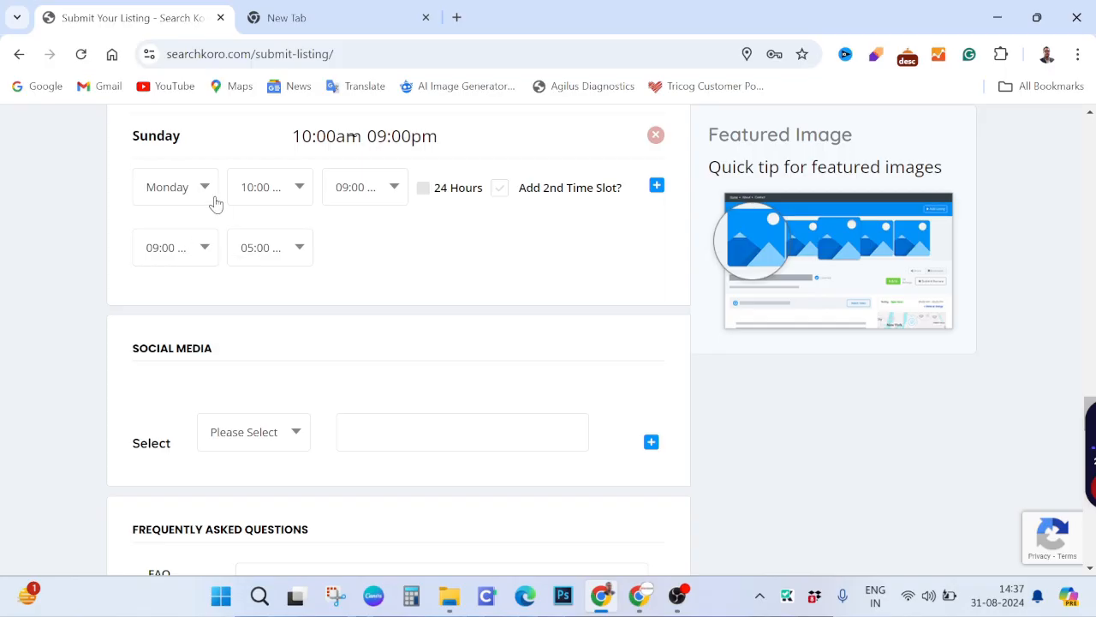
left_click(423, 190)
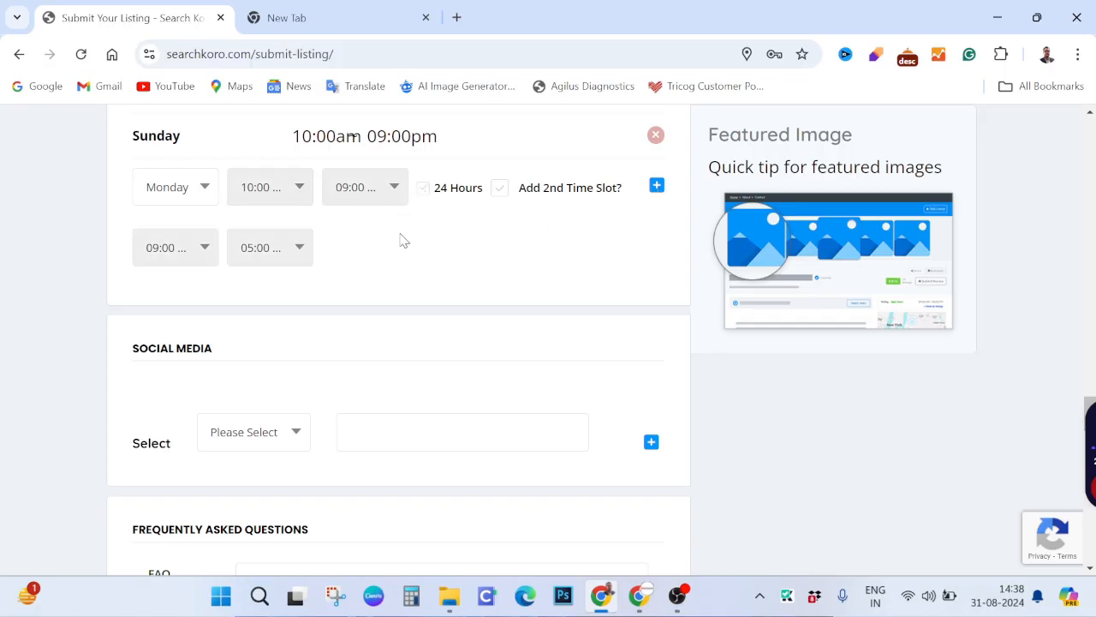
scroll(403, 244, "up", 1)
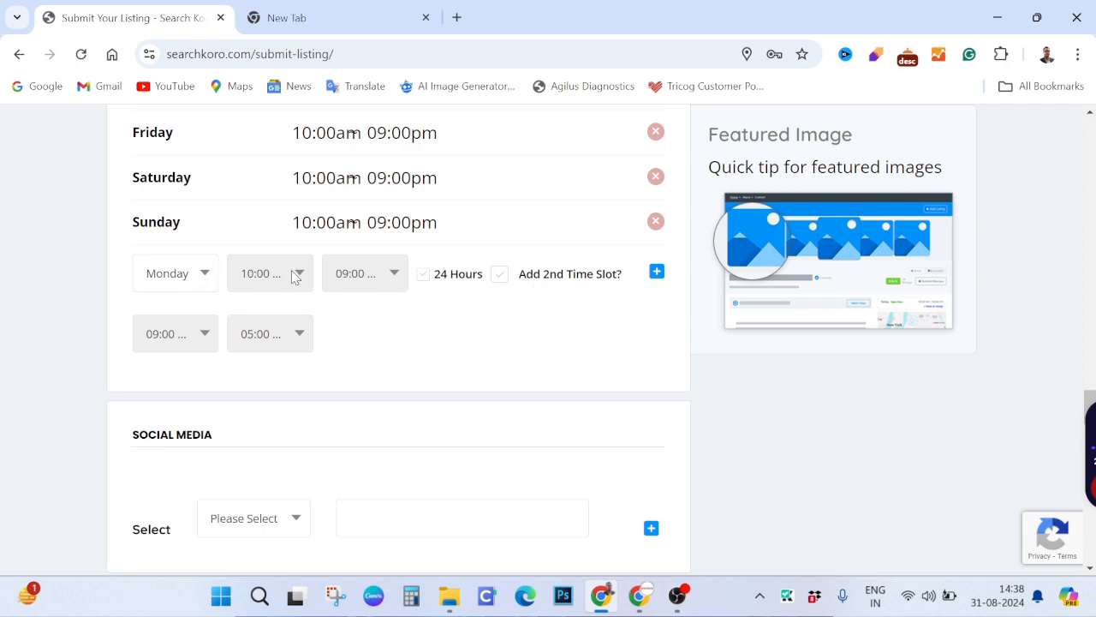
left_click(421, 277)
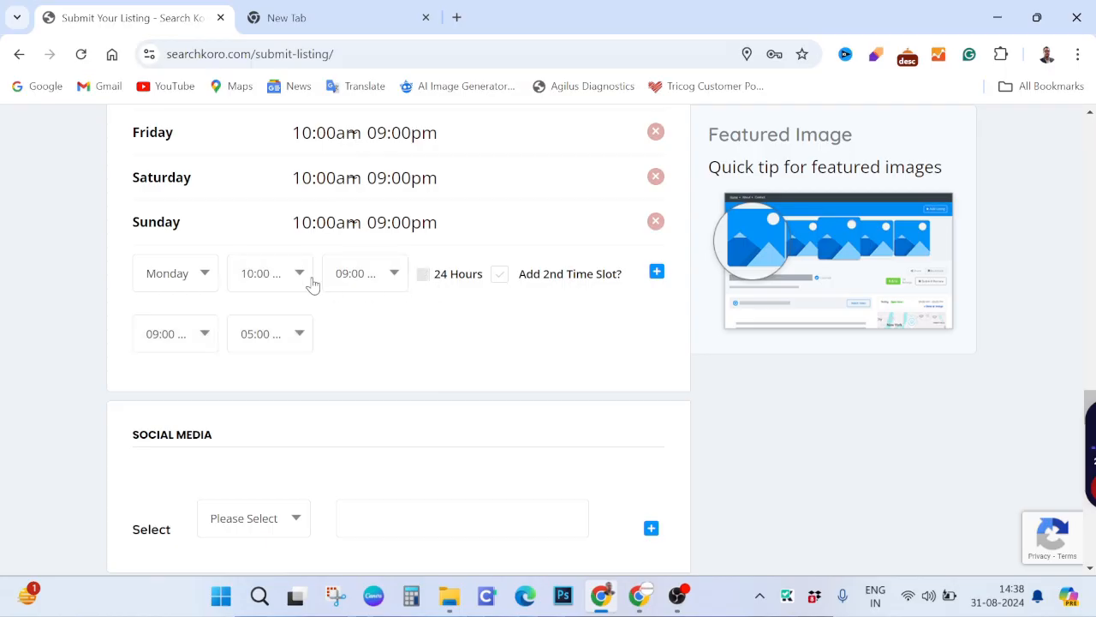
Set the first time slot of the new Monday entry to 07:00 AM through 11:30 PM
left_click(297, 276)
scroll(274, 385, "up", 3)
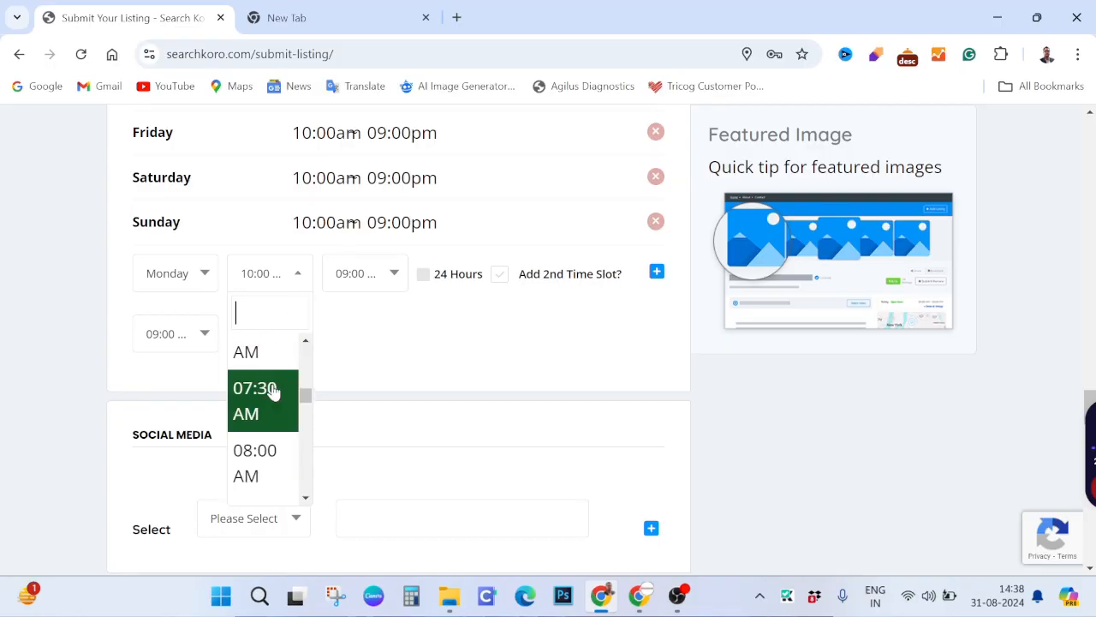
scroll(274, 397, "up", 1)
left_click(268, 408)
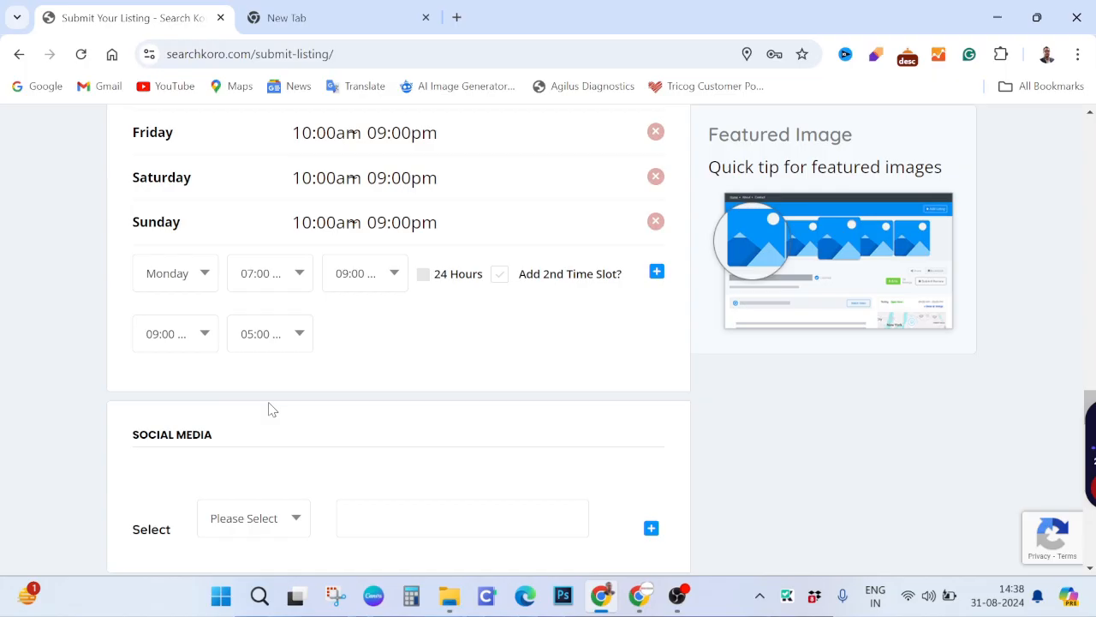
left_click(396, 276)
scroll(360, 420, "down", 4)
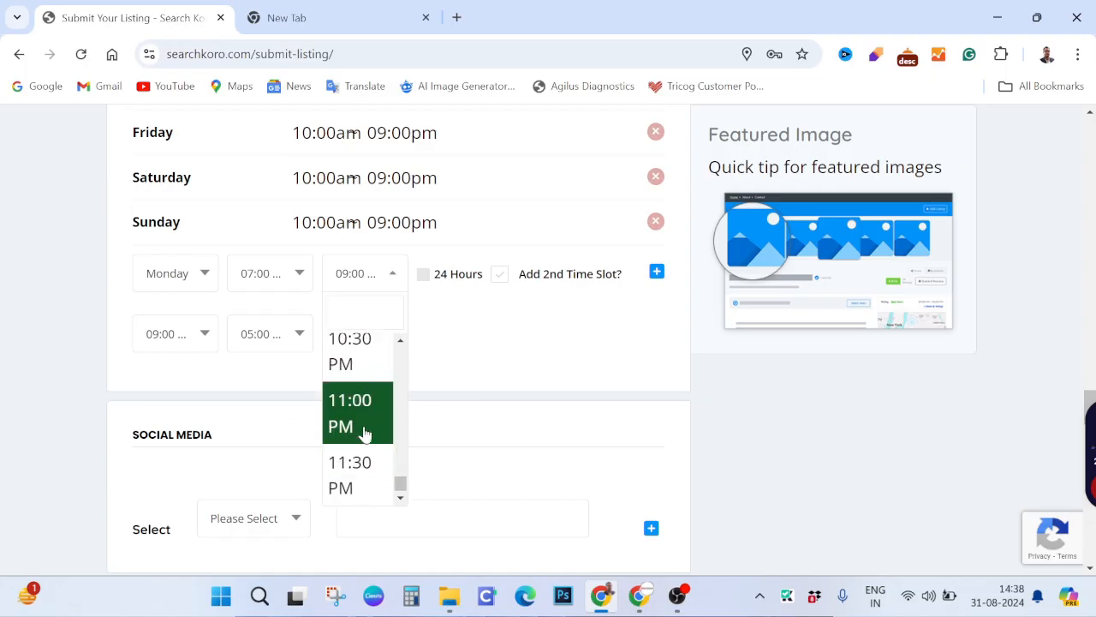
left_click(361, 488)
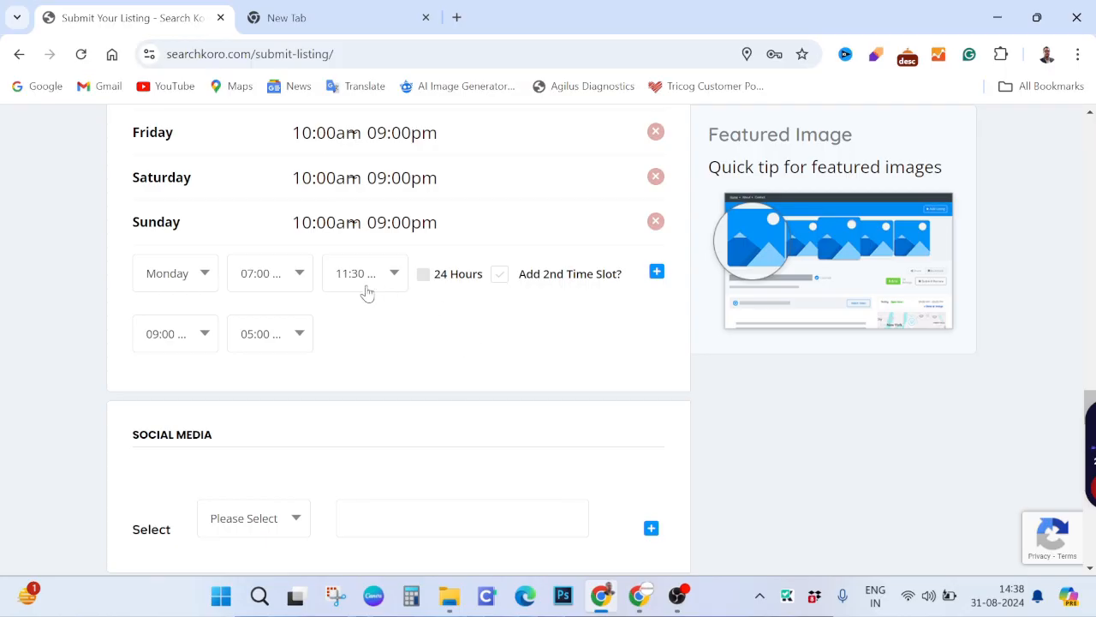
Set the second time slot's opening time to 02:00 PM
left_click(200, 341)
scroll(186, 448, "down", 3)
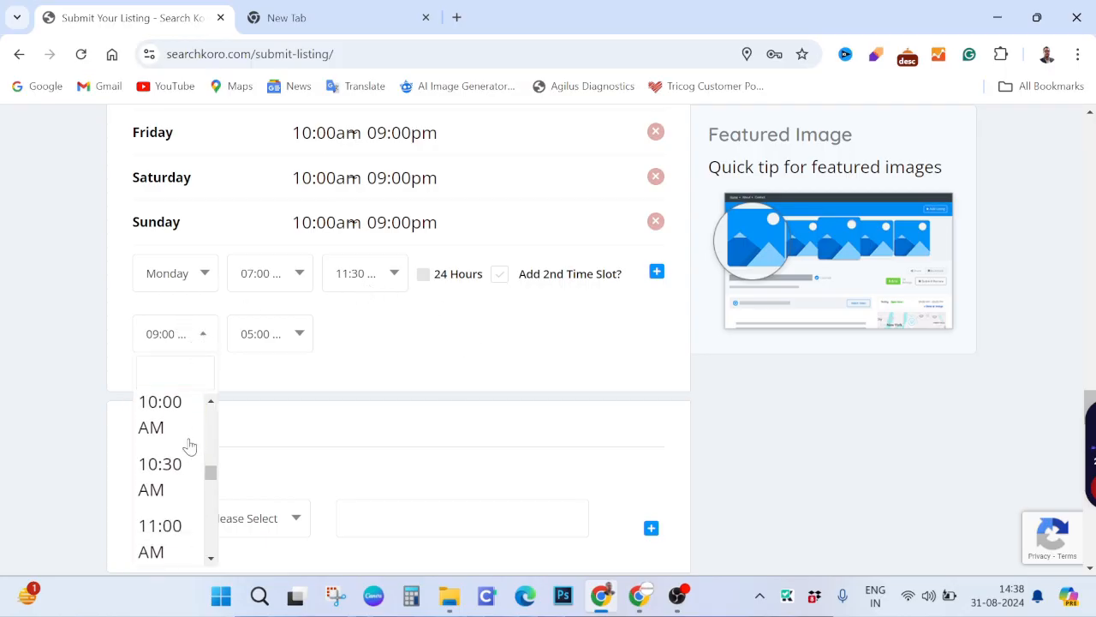
scroll(188, 444, "up", 10)
scroll(189, 444, "up", 4)
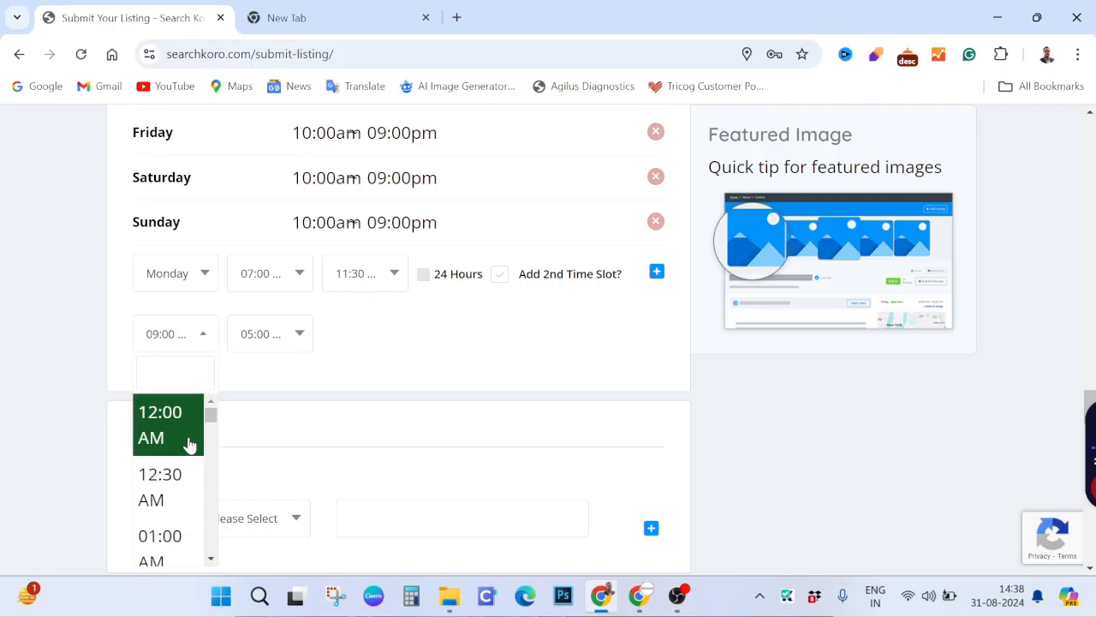
scroll(186, 447, "down", 9)
scroll(186, 447, "down", 8)
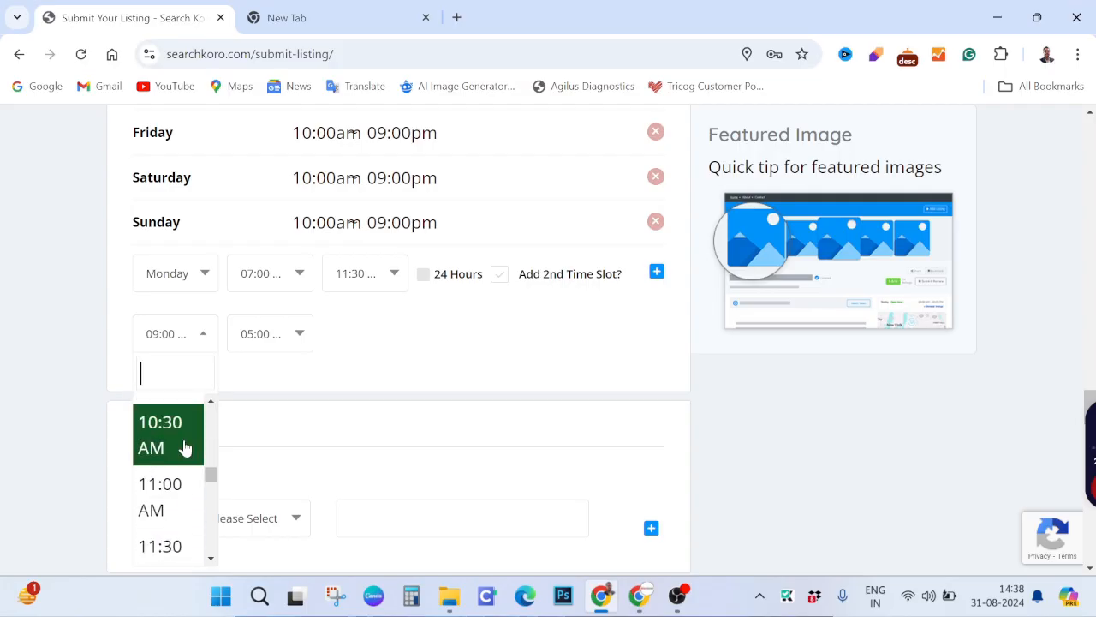
scroll(185, 449, "down", 1)
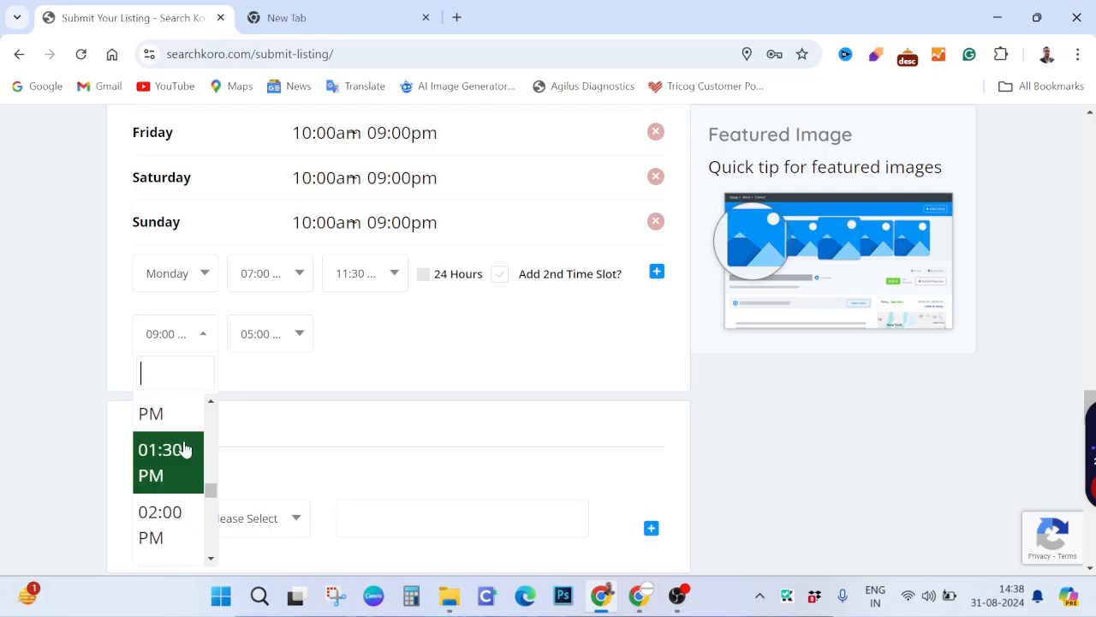
scroll(184, 450, "down", 1)
left_click(181, 450)
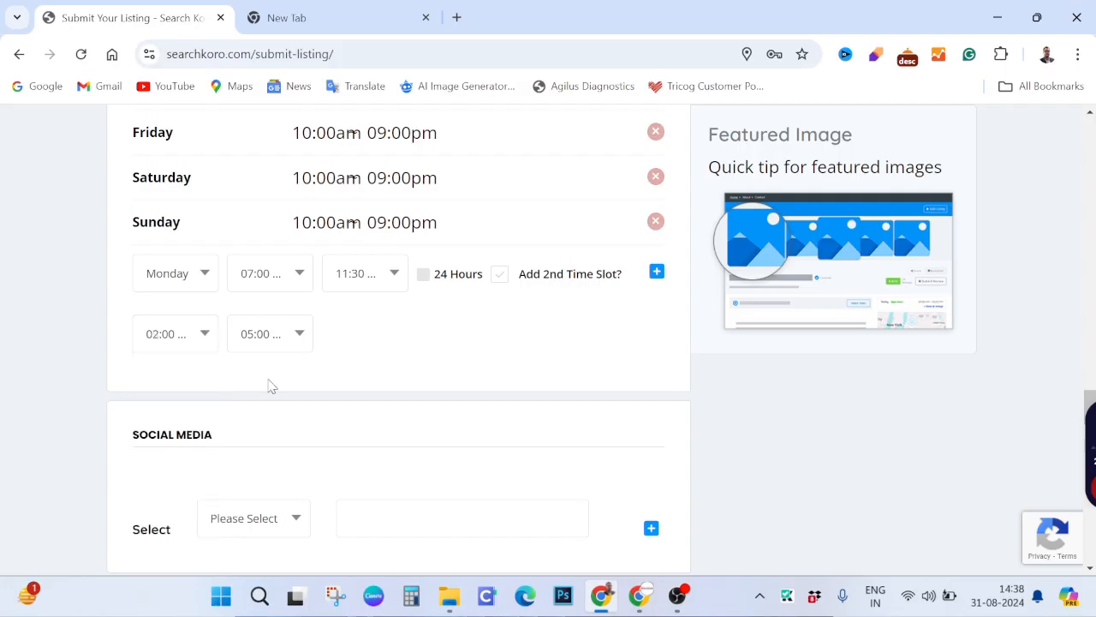
Set the second time slot's closing time to 06:00 PM and try to add the two-slot Monday entry
left_click(296, 334)
scroll(282, 477, "down", 4)
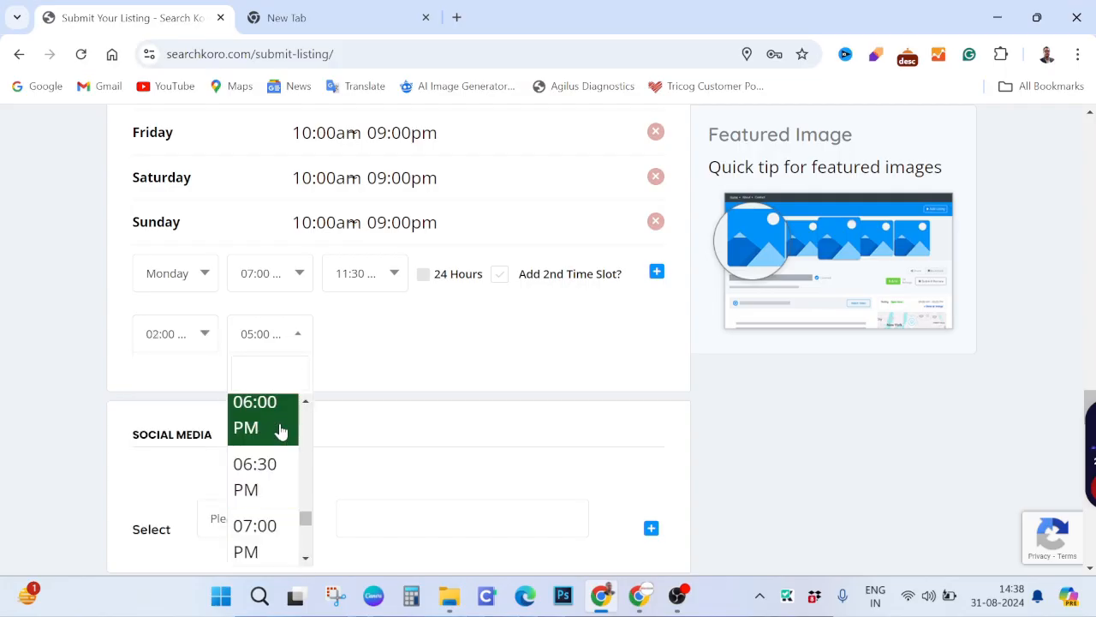
left_click(281, 430)
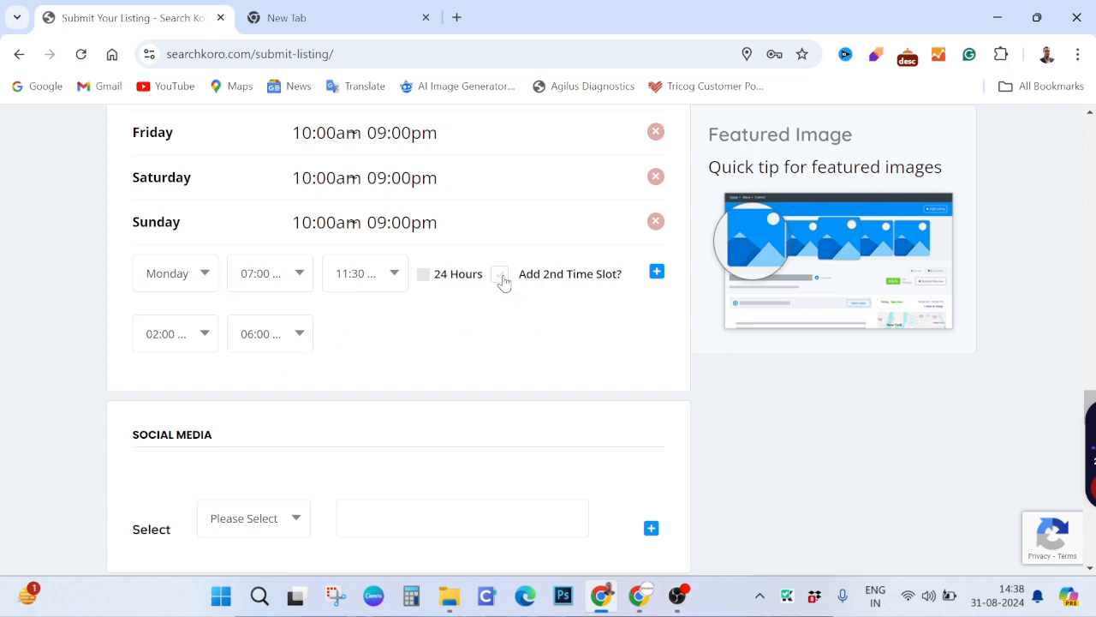
left_click(656, 273)
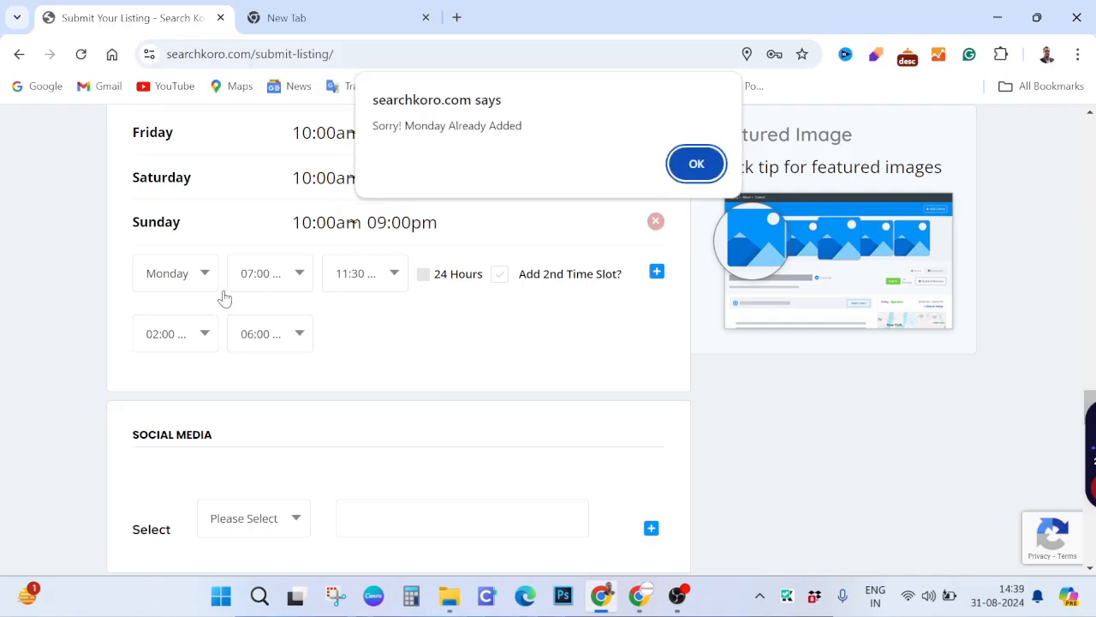
Dismiss the duplicate-day alert and remove all existing business-hours entries from Sunday back through Monday
left_click(698, 170)
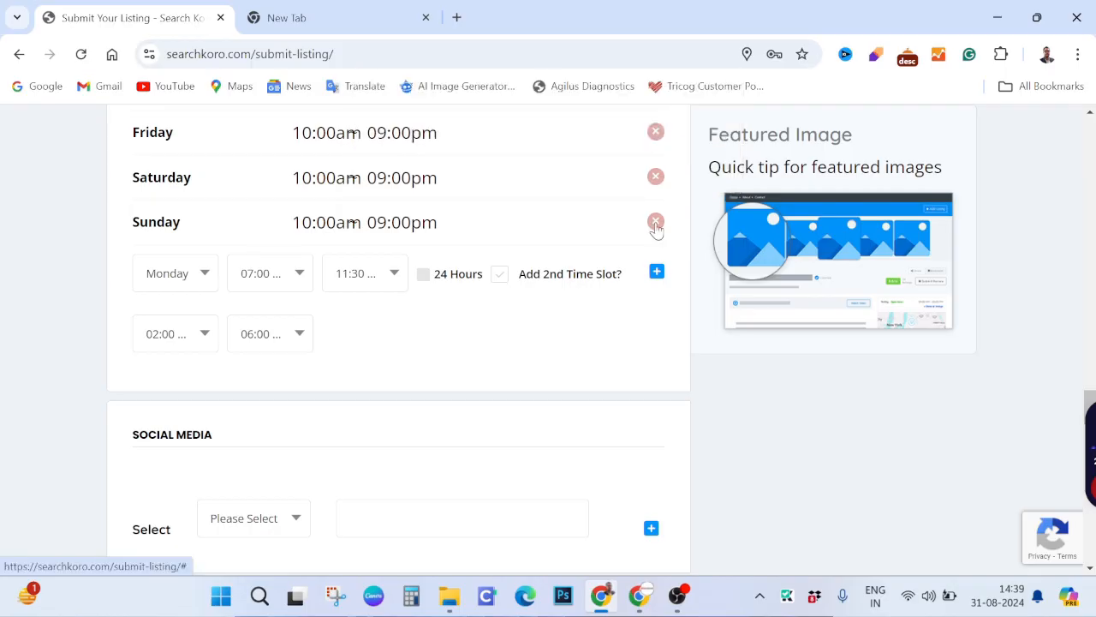
left_click(656, 223)
left_click(656, 177)
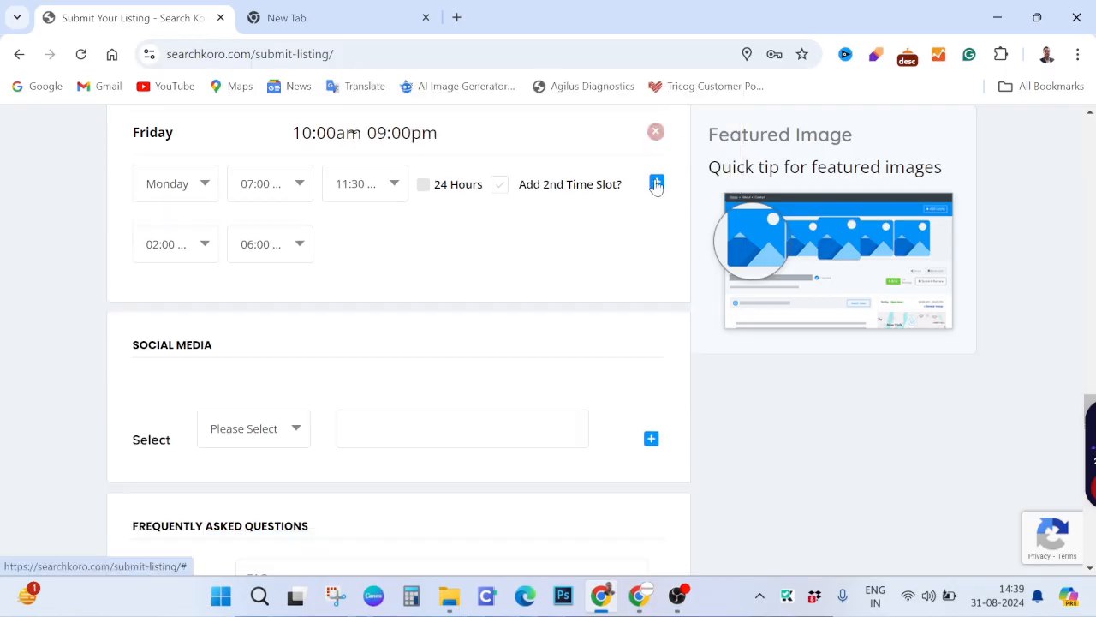
left_click(656, 133)
scroll(636, 209, "up", 3)
left_click(656, 343)
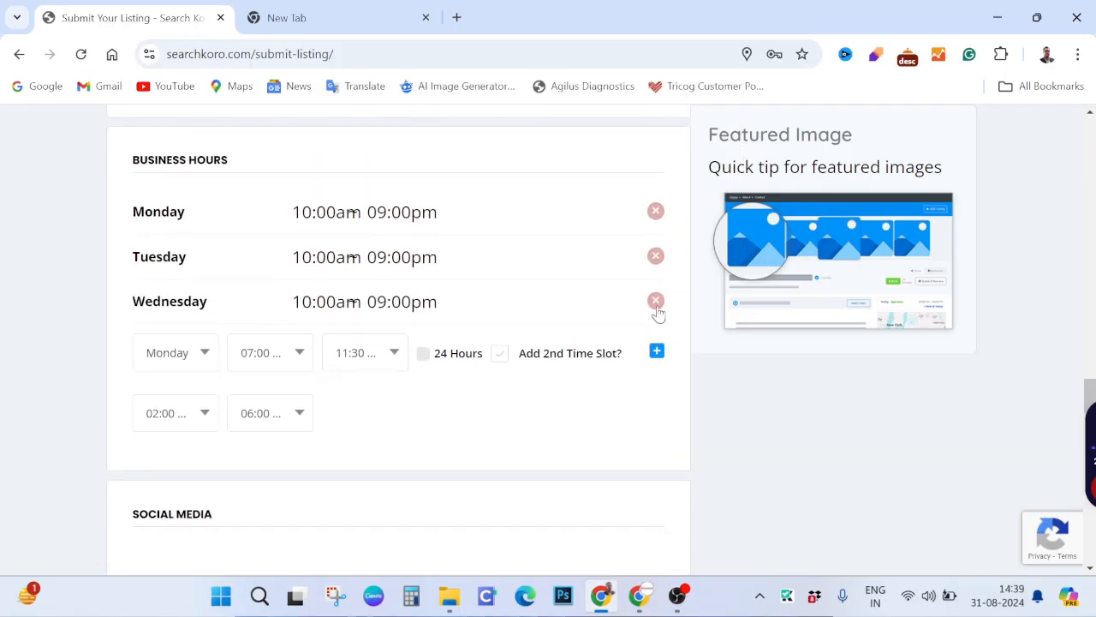
left_click(656, 300)
left_click(655, 257)
left_click(656, 212)
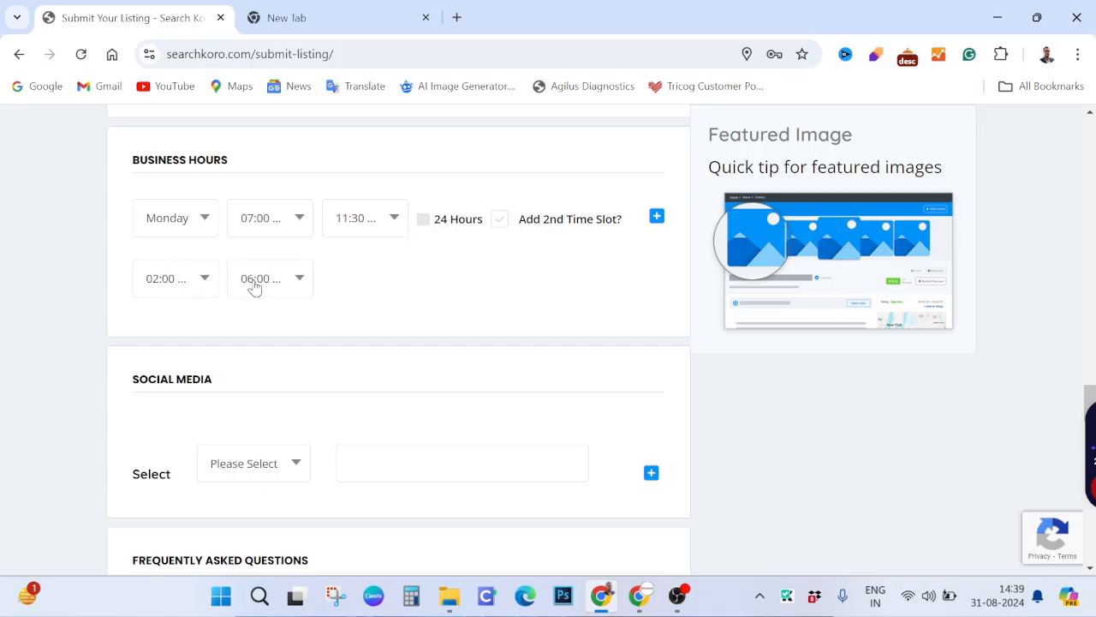
Add business hours for Monday and Tuesday with slots 07:00 AM to 11:30 PM and 02:00 PM to 06:00 PM
left_click(656, 218)
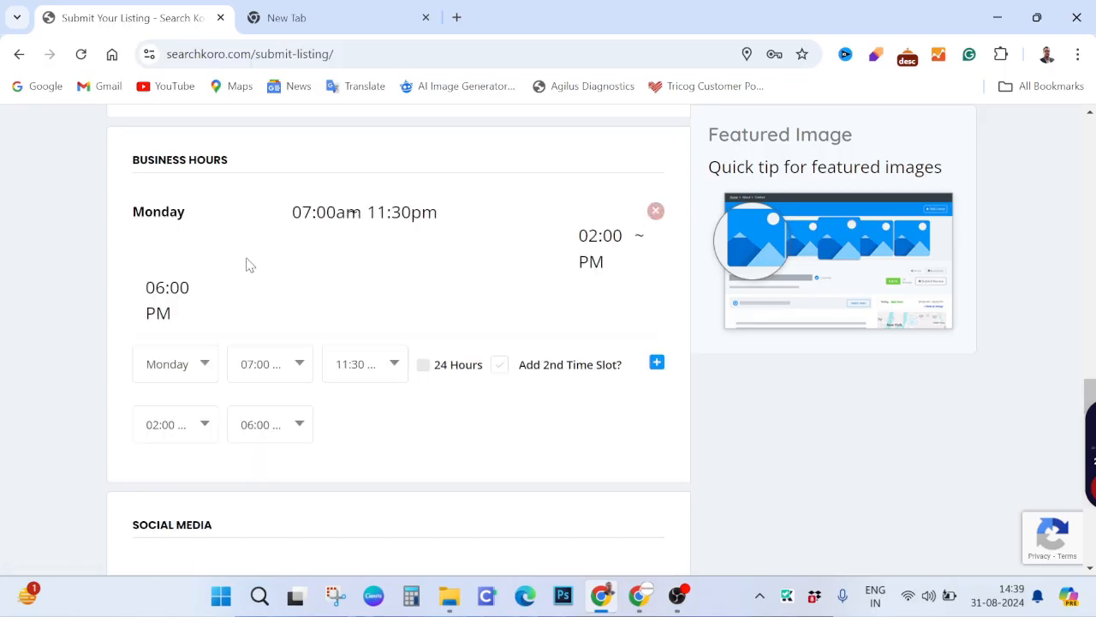
left_click(201, 371)
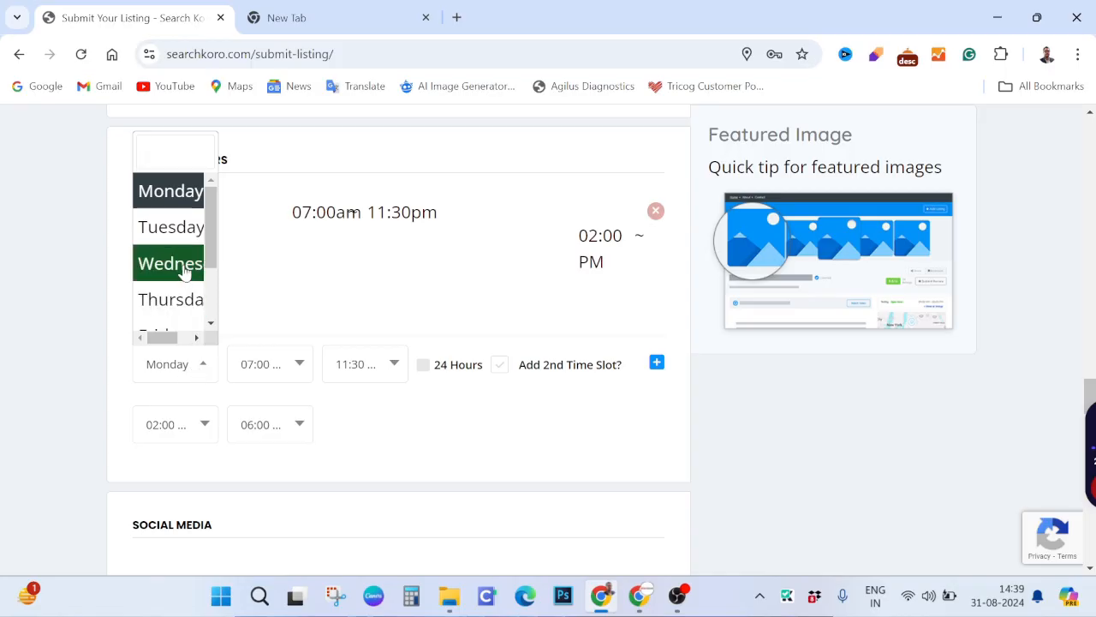
left_click(171, 226)
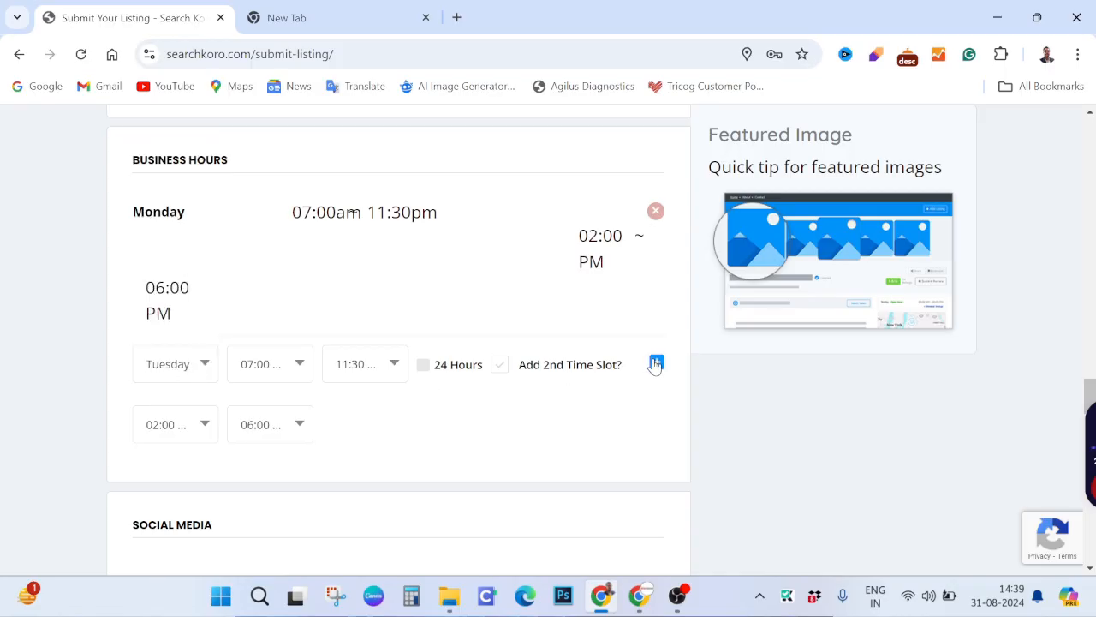
left_click(656, 364)
scroll(239, 343, "down", 1)
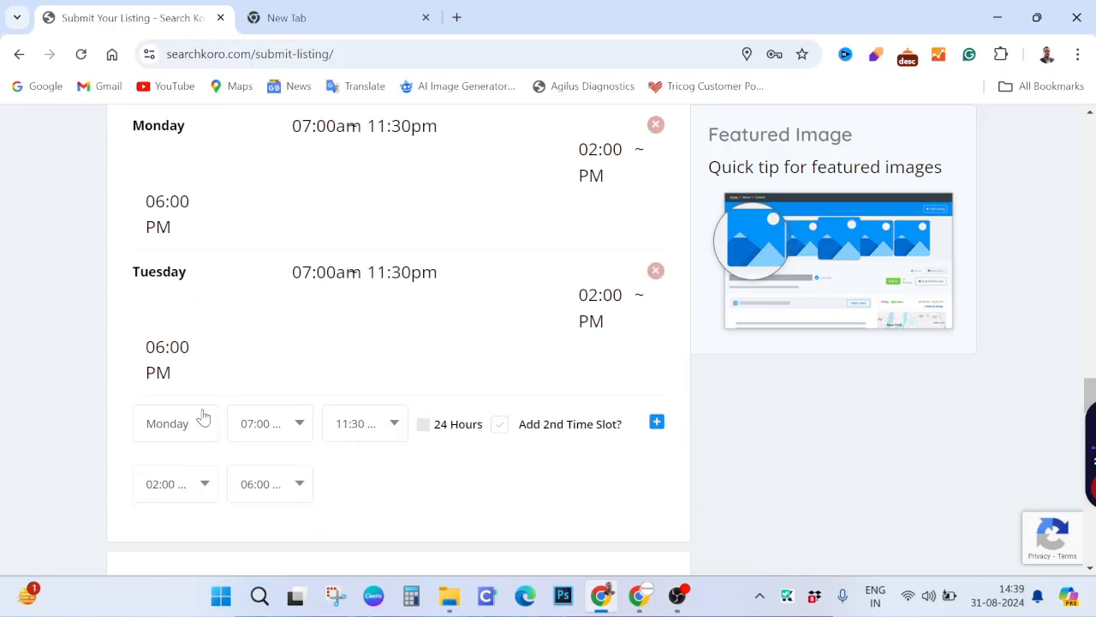
Turn off the second time slot for the next business-hours entry and switch its 24 Hours option on and back off
scroll(303, 320, "up", 2)
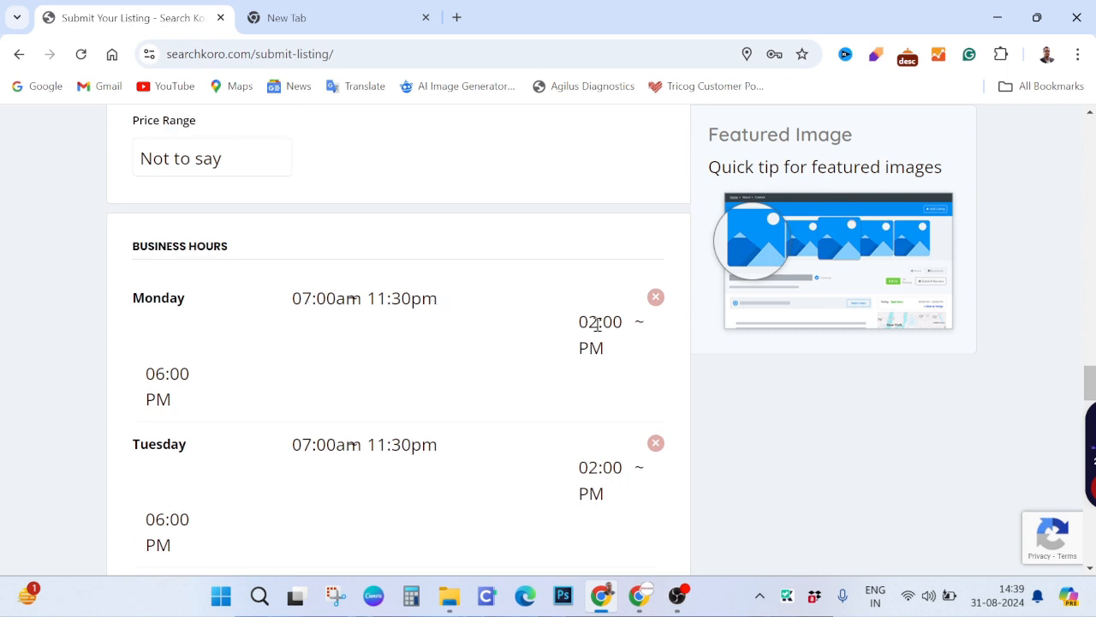
scroll(508, 378, "down", 2)
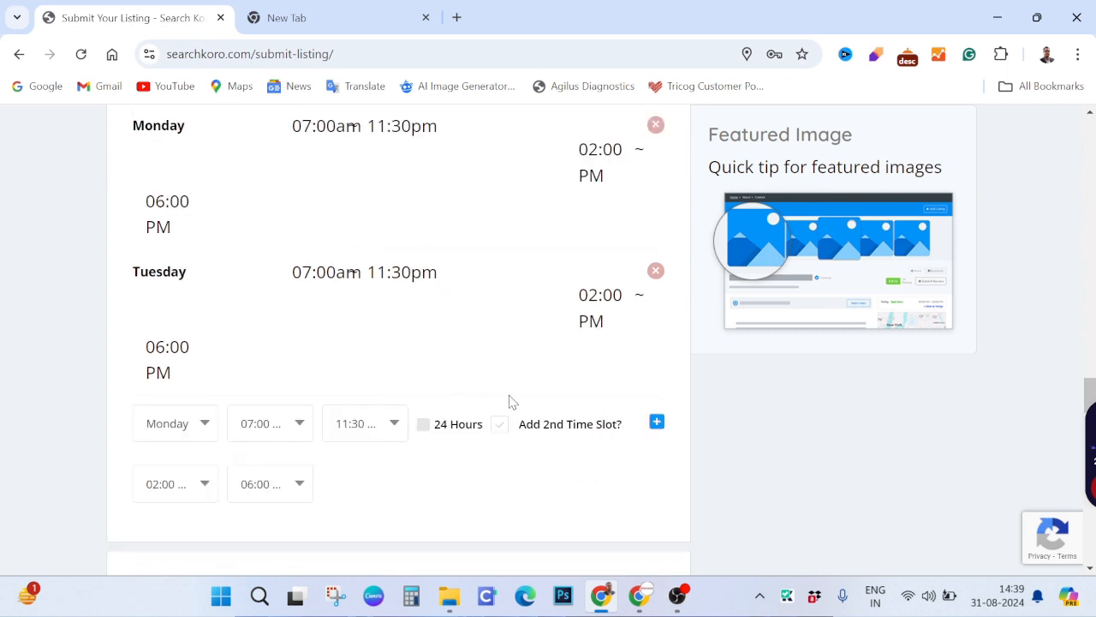
scroll(437, 351, "down", 1)
scroll(430, 354, "up", 1)
left_click(500, 425)
left_click(423, 426)
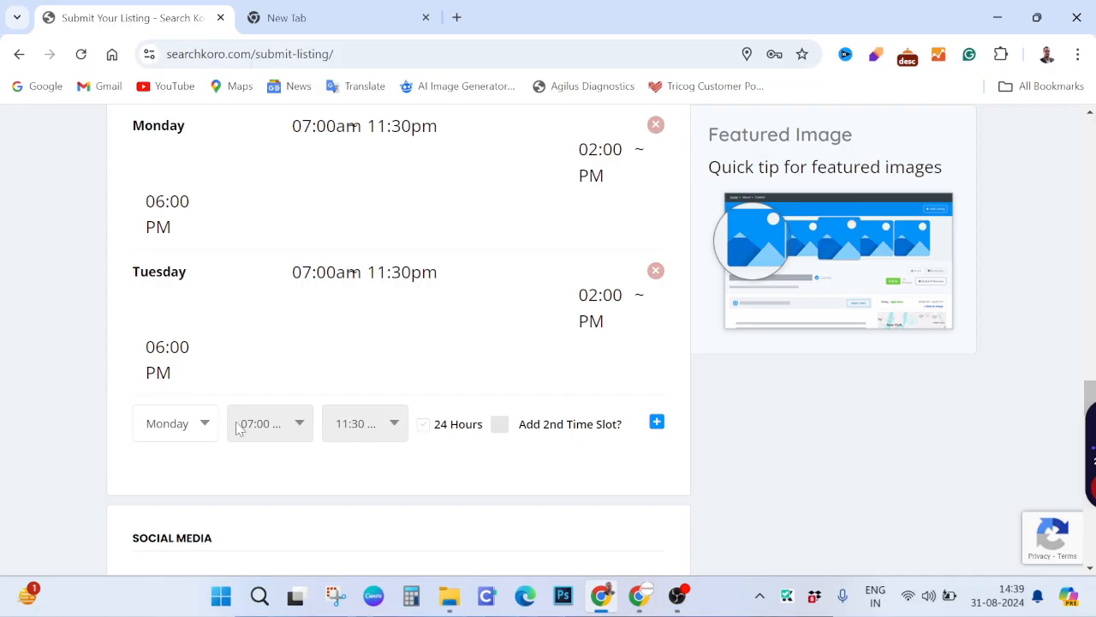
scroll(437, 385, "up", 1)
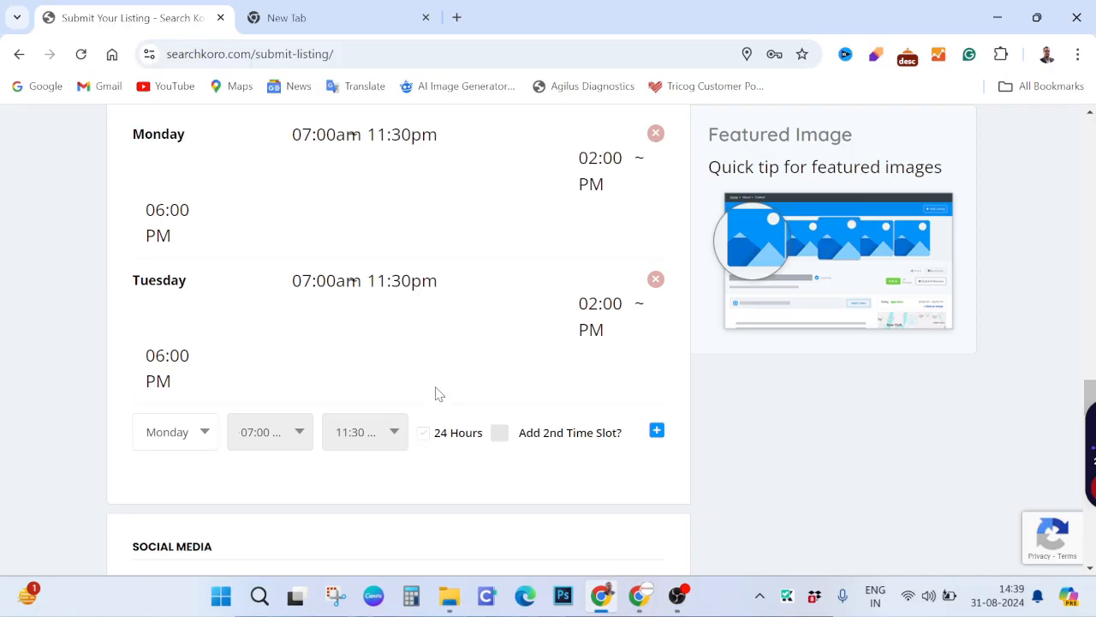
left_click(421, 512)
scroll(347, 386, "up", 2)
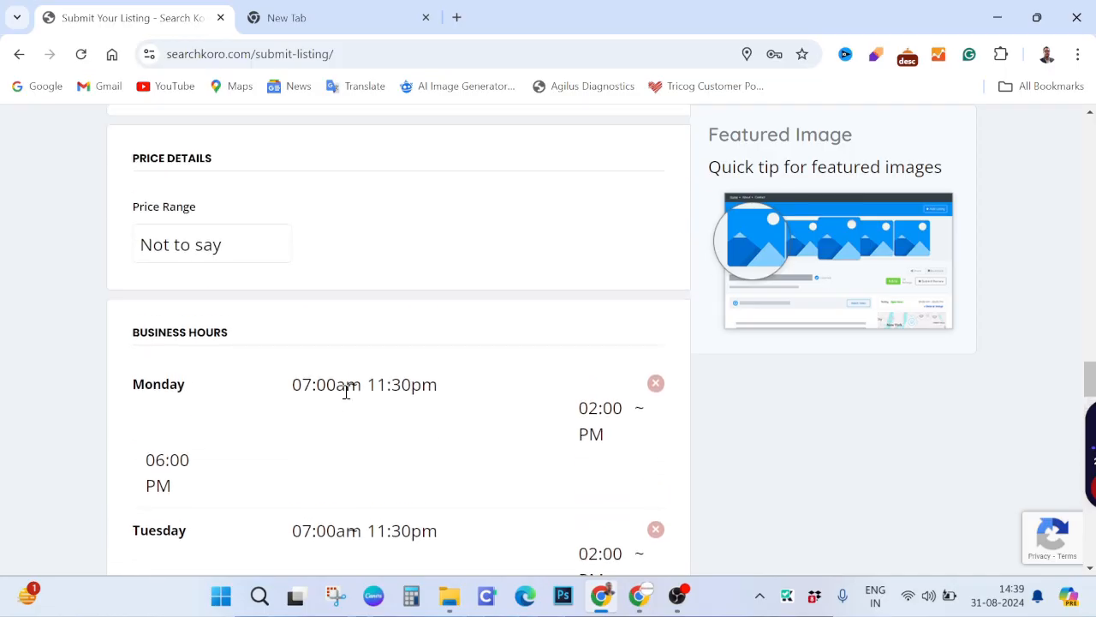
scroll(348, 394, "down", 2)
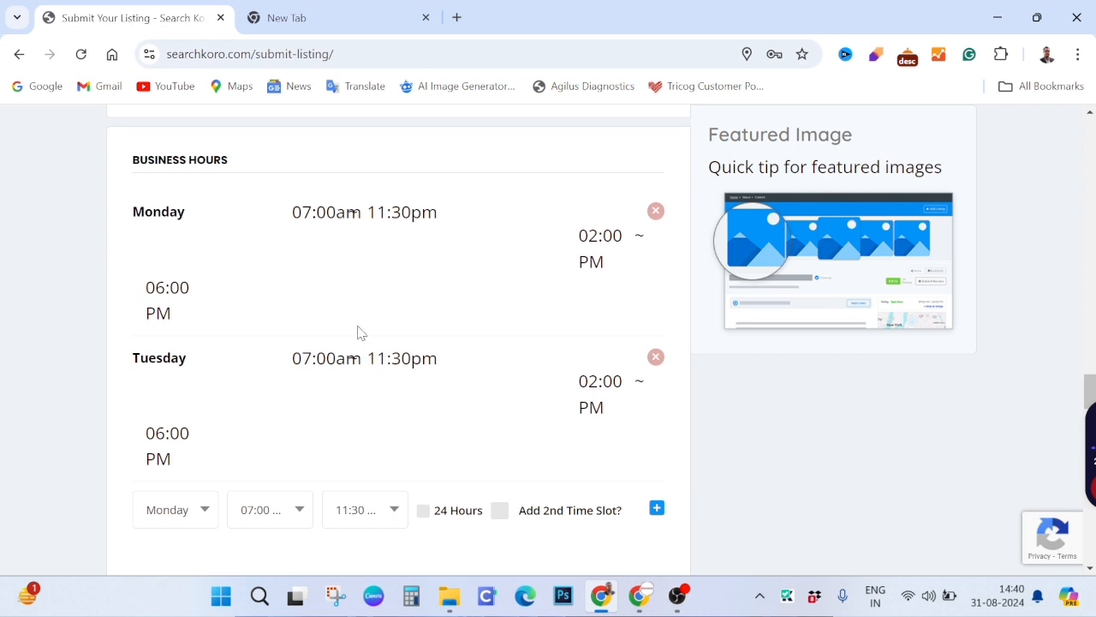
scroll(358, 333, "up", 1)
scroll(358, 332, "down", 2)
scroll(360, 331, "up", 1)
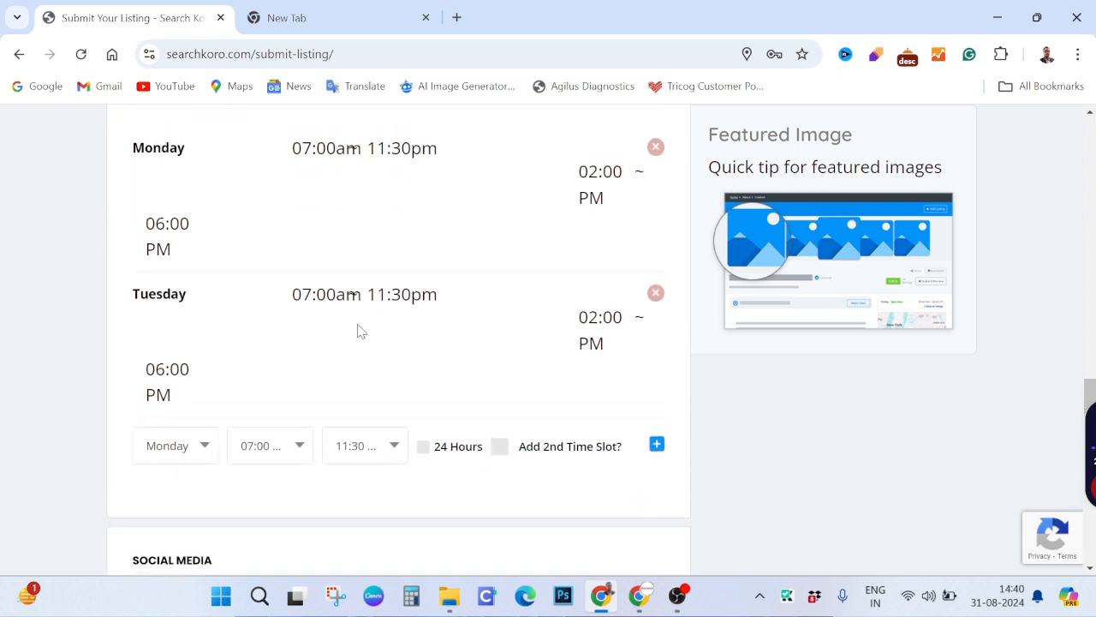